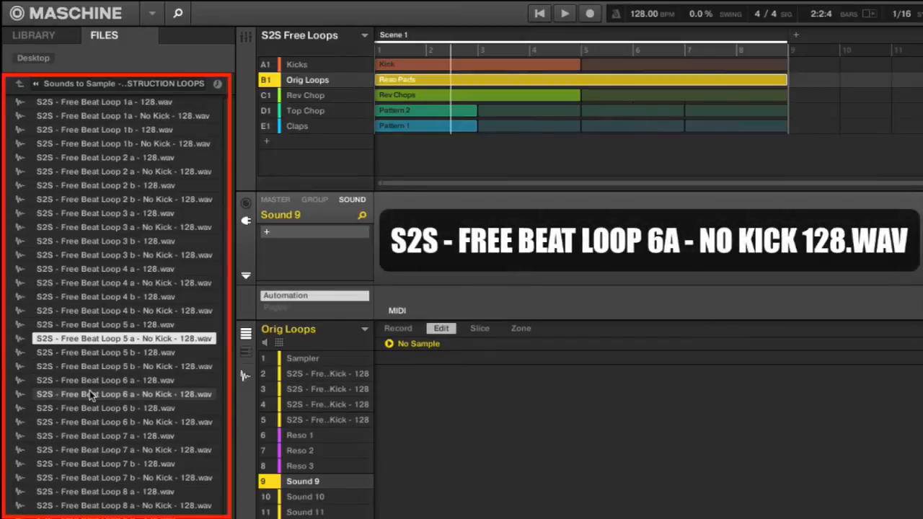
# - Preview the S2S - Free Beat Loop 6 a - No Kick - 128.wav loop in the sample folder
pyautogui.click(91, 395)
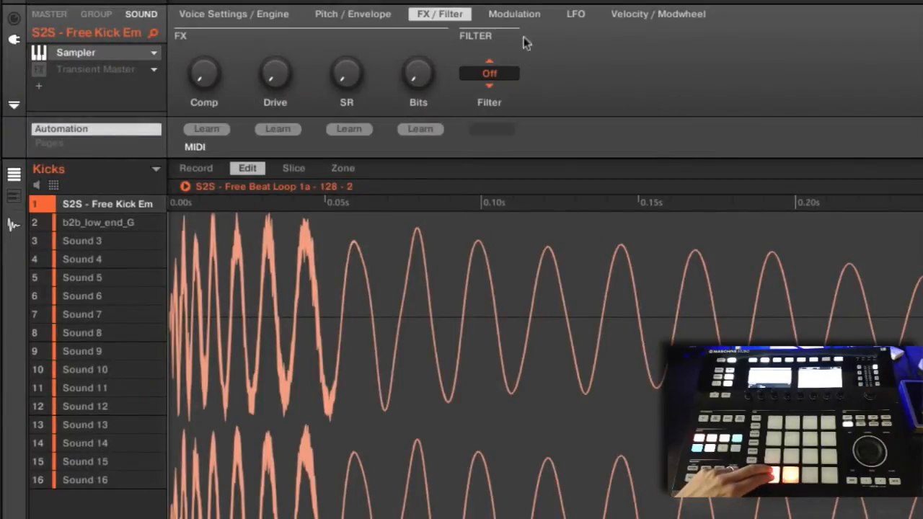
# - Set the kick sound's sampler filter to HP2 with a 302.2 Hz cutoff and 8% resonance
pyautogui.click(489, 73)
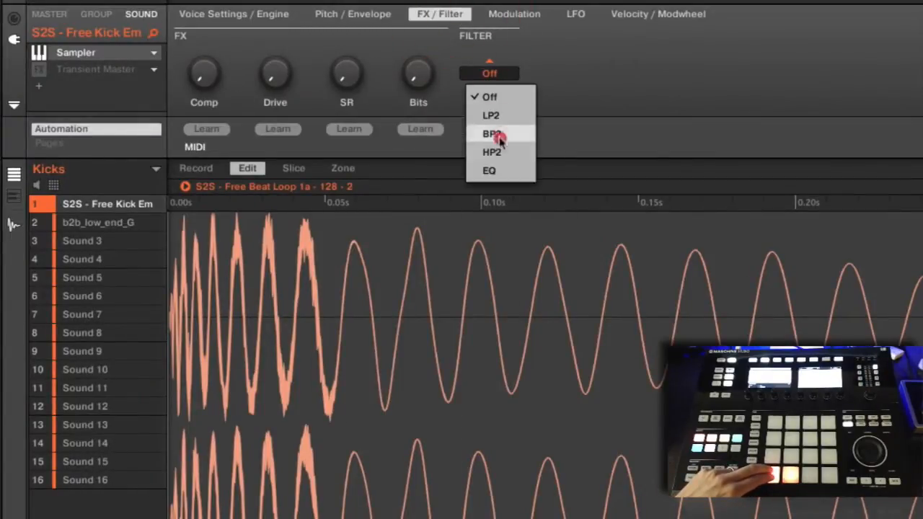
pyautogui.click(501, 155)
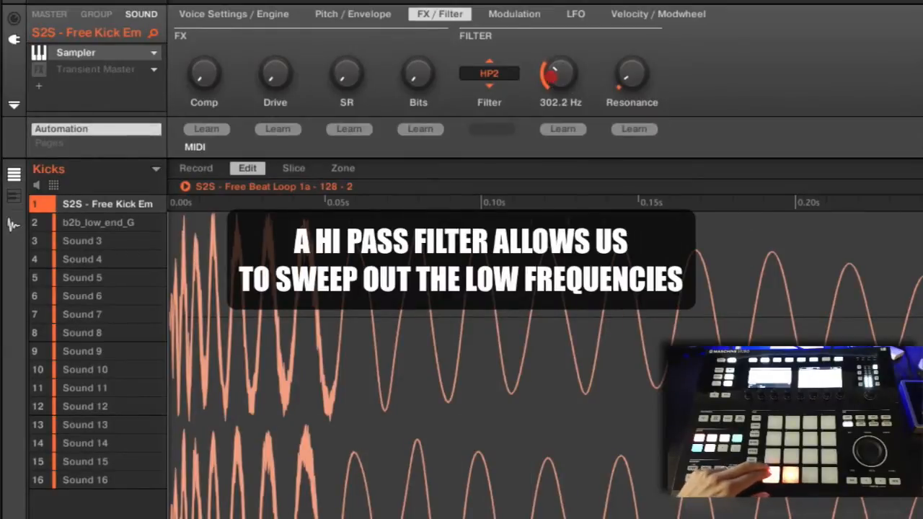
pyautogui.moveTo(622, 75); pyautogui.dragTo(622, 74)
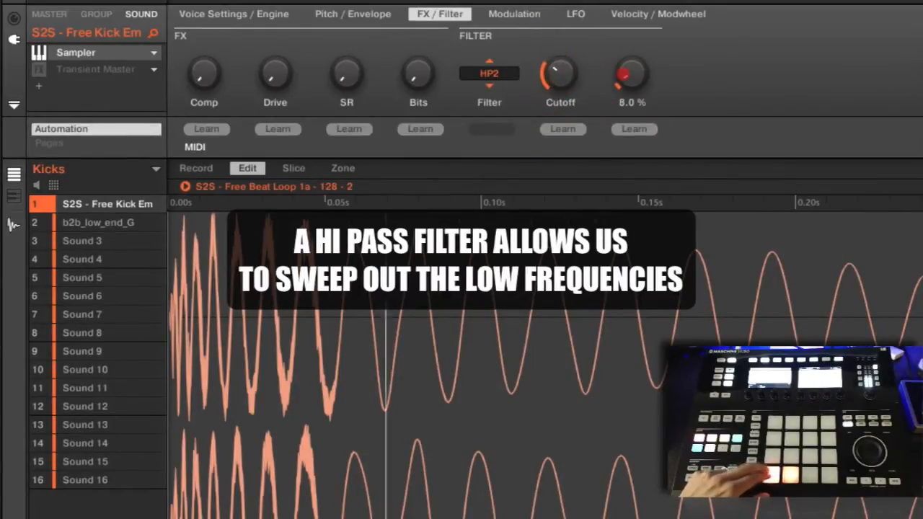
# - Adjust the Attack and Sustain of the Transient Master on the kick sound
pyautogui.click(50, 68)
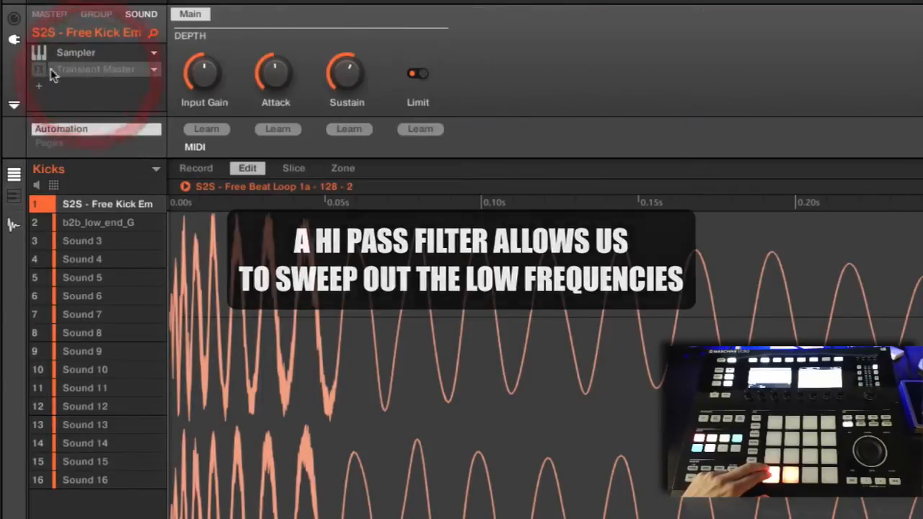
pyautogui.moveTo(283, 76); pyautogui.dragTo(267, 78)
pyautogui.moveTo(342, 70); pyautogui.dragTo(340, 71)
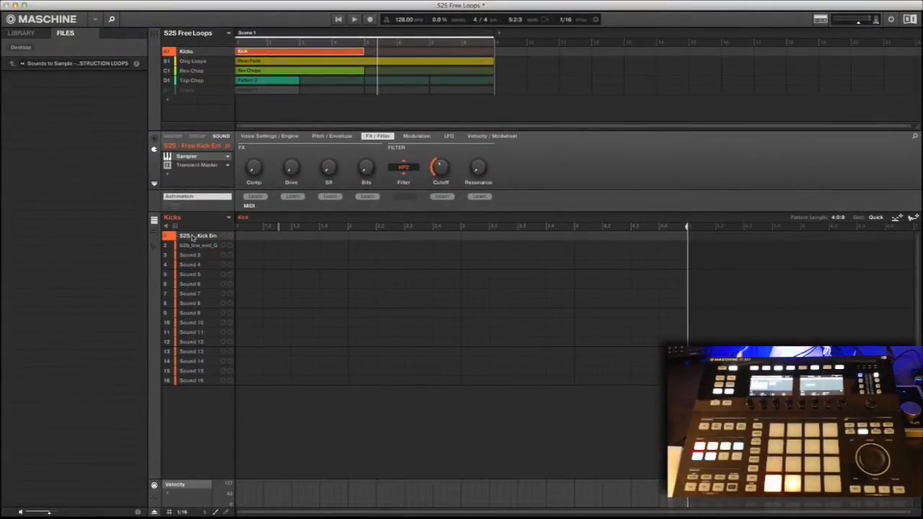
# - Set the step grid to 1/4 and paint a kick note on every beat of the four-bar Kick pattern
pyautogui.click(186, 511)
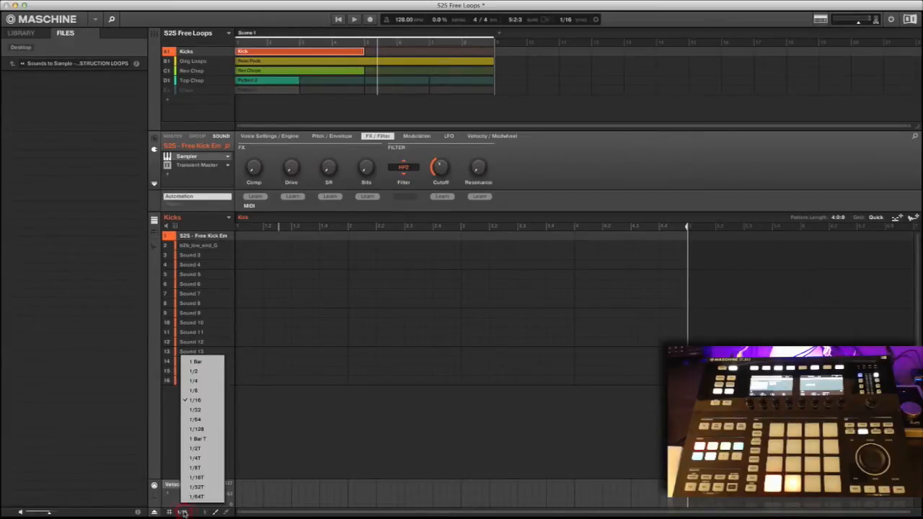
pyautogui.click(201, 381)
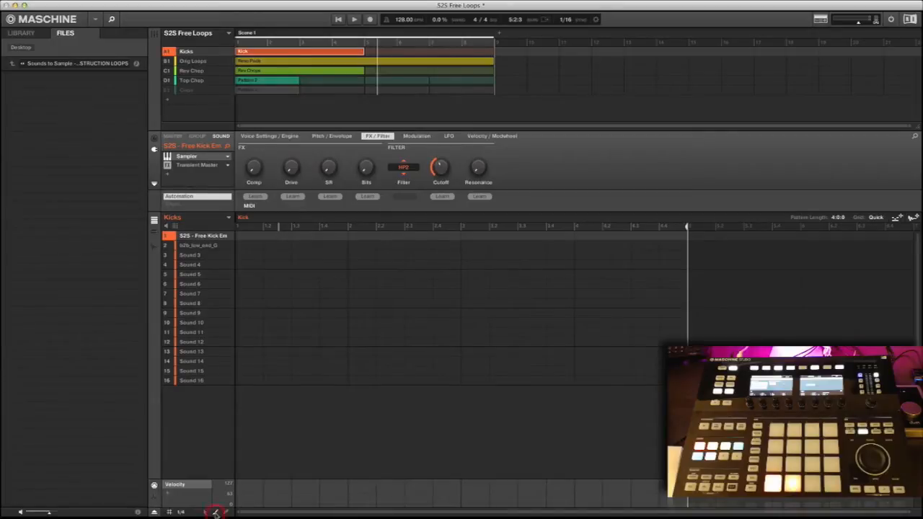
pyautogui.moveTo(240, 239); pyautogui.dragTo(605, 236)
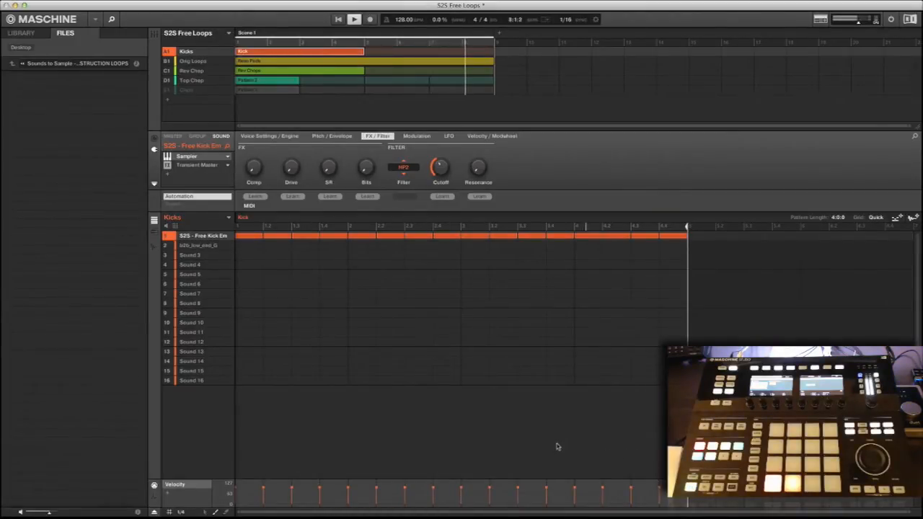
# - Stop playback, add the same quarter-note hits to the b2b_low_end_G sound across the whole pattern, and audition them
pyautogui.press('space')
pyautogui.moveTo(699, 246); pyautogui.dragTo(250, 245)
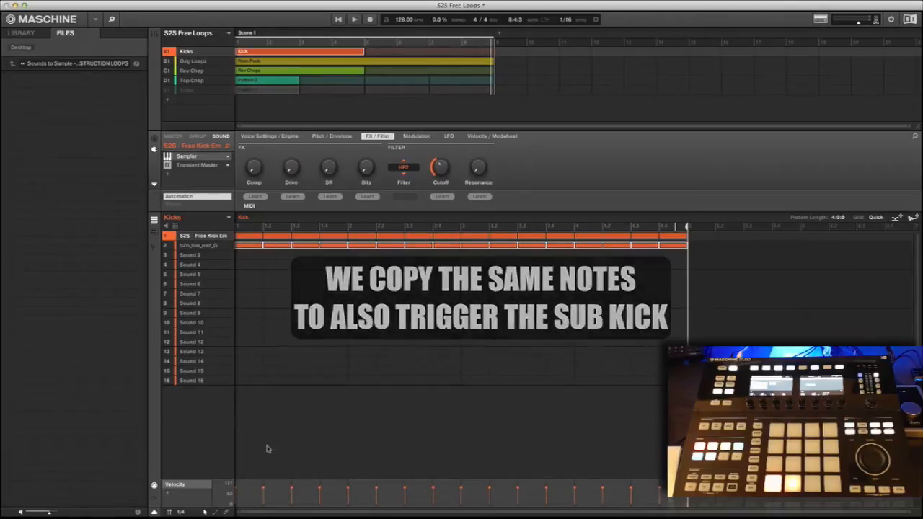
pyautogui.press('space')
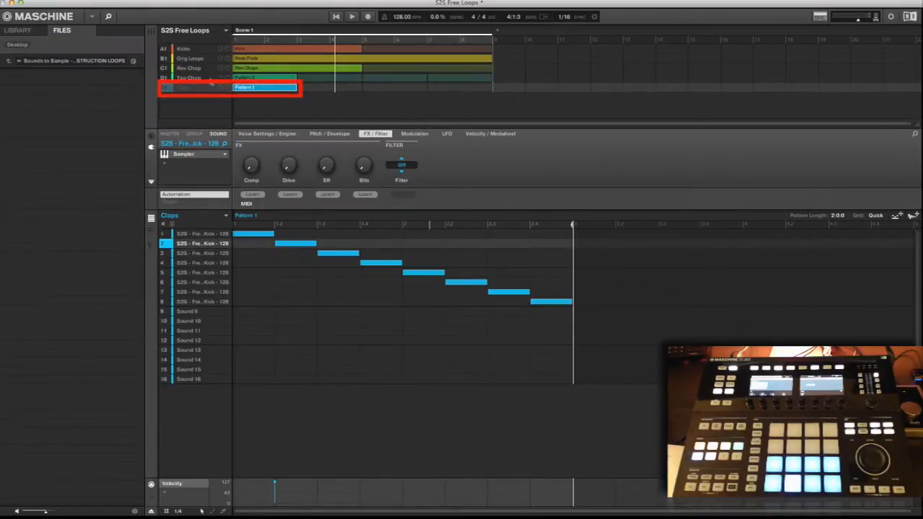
# - Unmute the Claps group and play the scene with the Kicks group muted
pyautogui.click(164, 87)
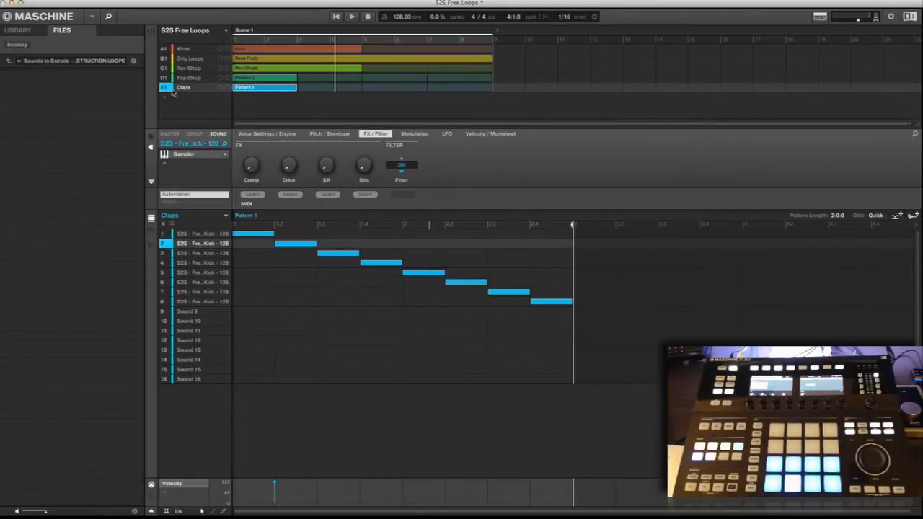
pyautogui.click(351, 17)
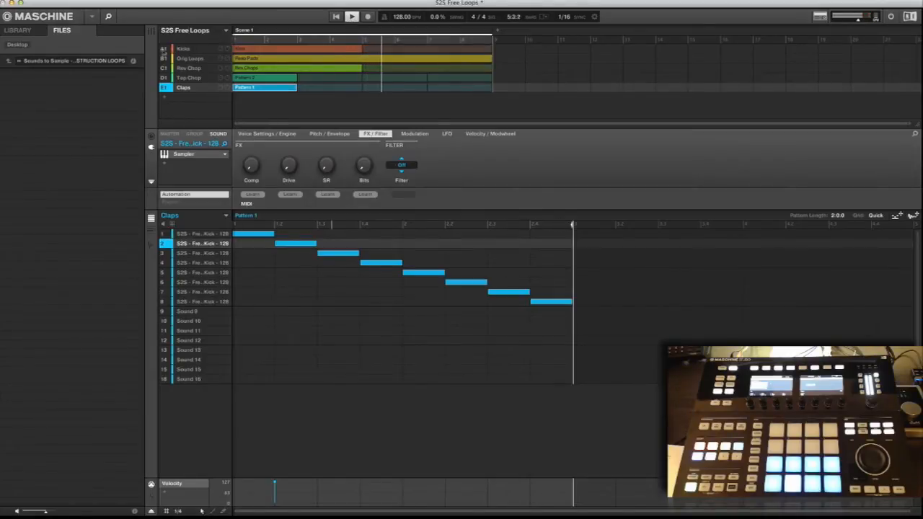
pyautogui.click(163, 51)
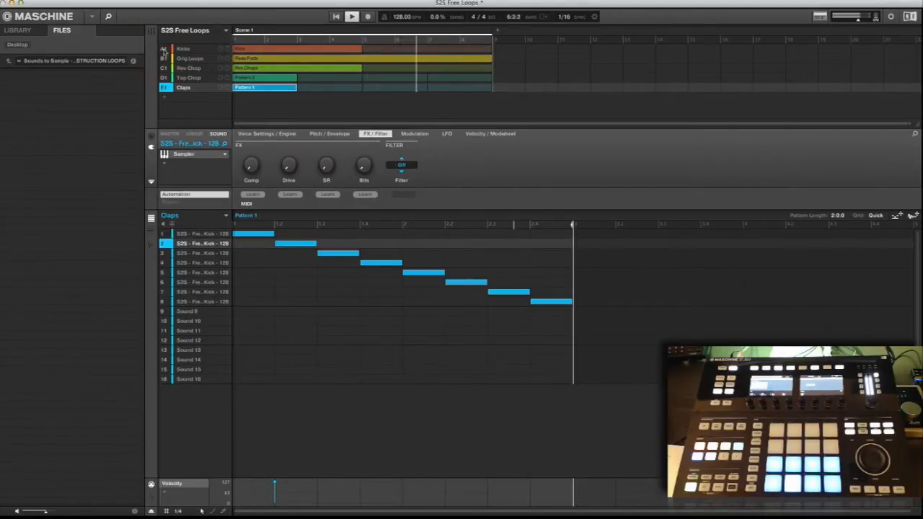
pyautogui.click(164, 50)
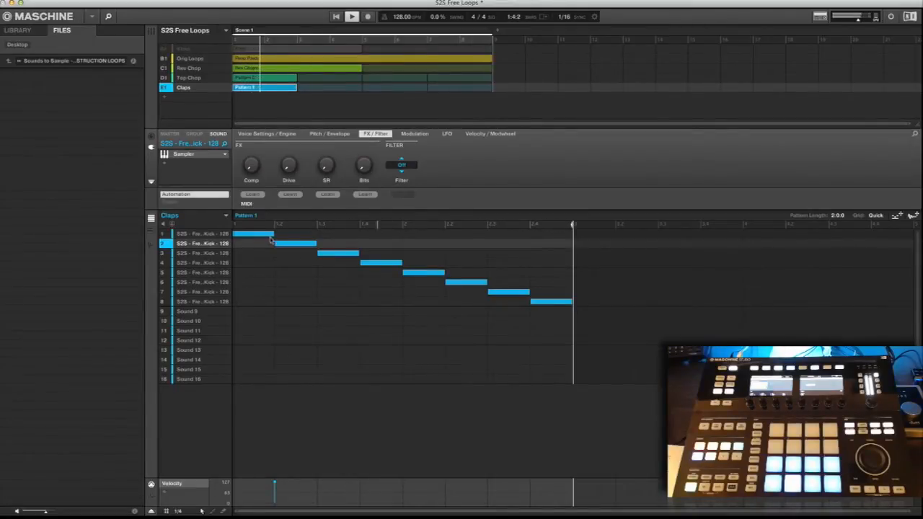
# - Delete the notes on sounds 2, 4, 6 and 8 of the Claps pattern and check it with the Kicks group unmuted
pyautogui.doubleClick(461, 284)
pyautogui.doubleClick(284, 243)
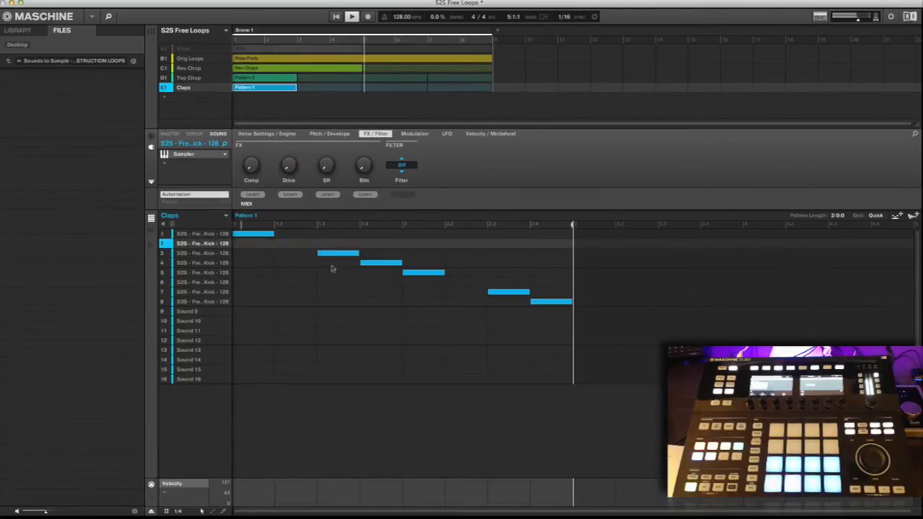
pyautogui.doubleClick(381, 263)
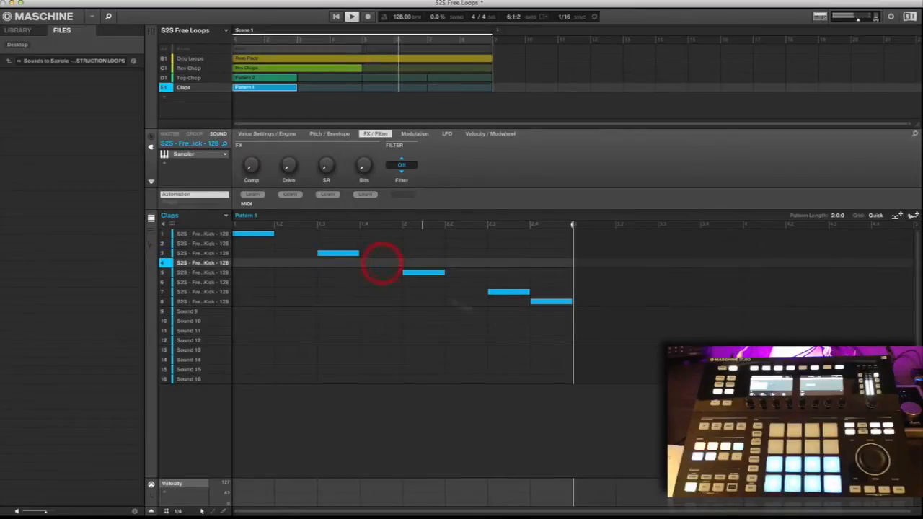
pyautogui.doubleClick(556, 302)
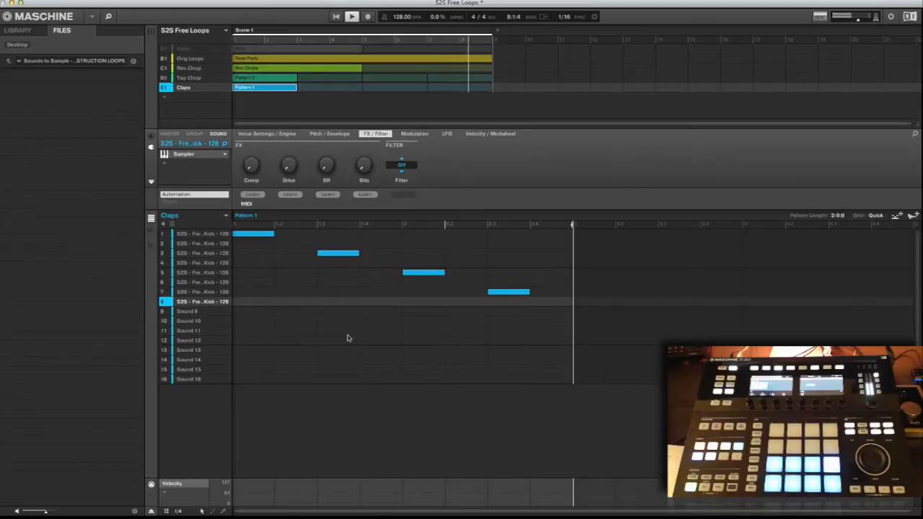
pyautogui.click(166, 50)
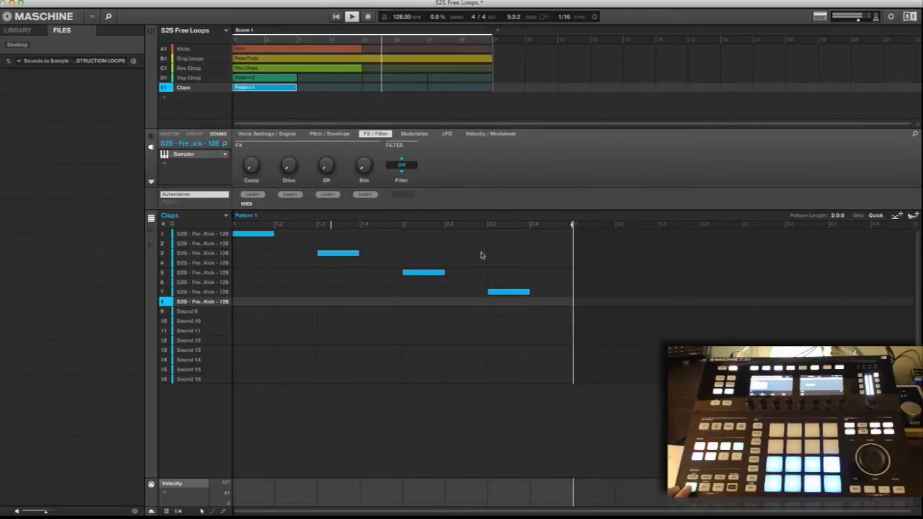
pyautogui.press('space')
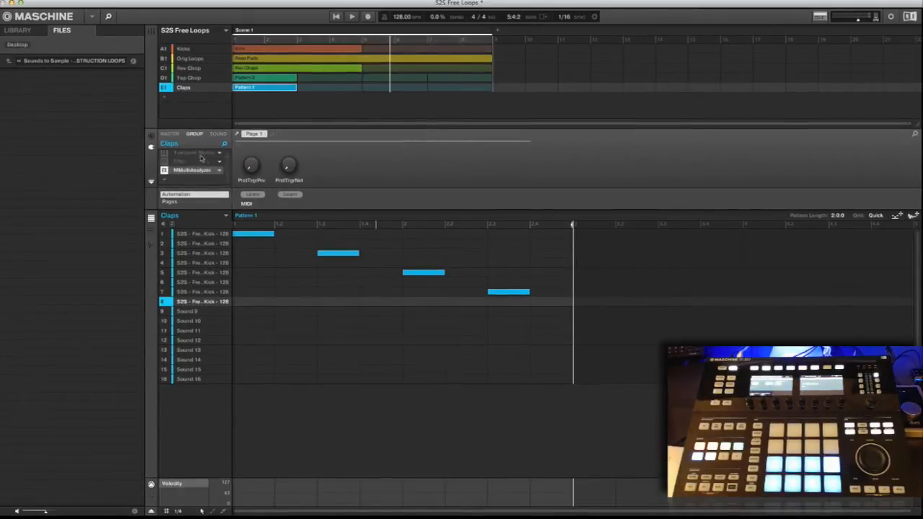
# - Enable the Transient Master on the Claps group and lower its Sustain slightly
pyautogui.click(201, 156)
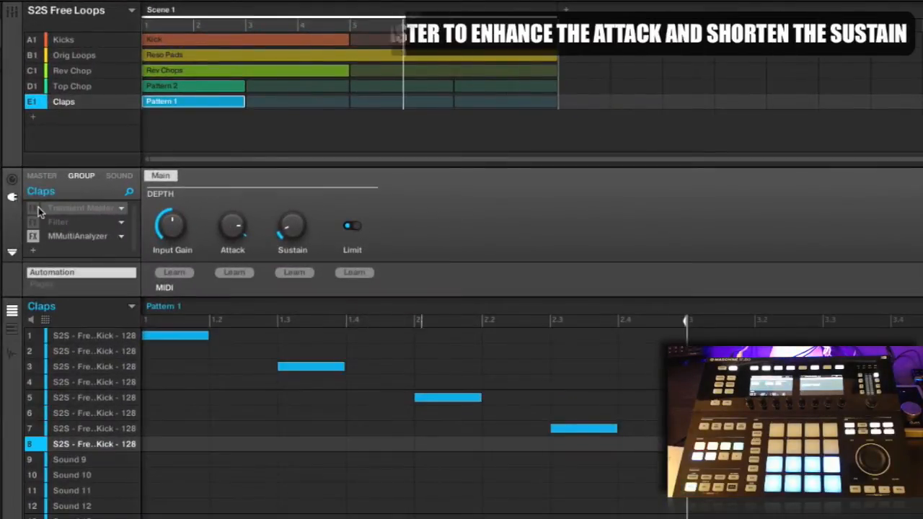
pyautogui.click(35, 206)
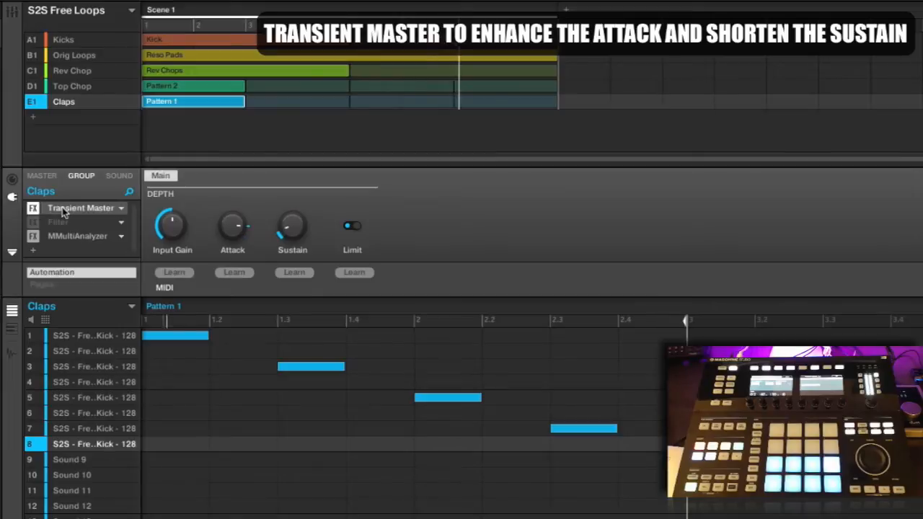
pyautogui.moveTo(286, 230)
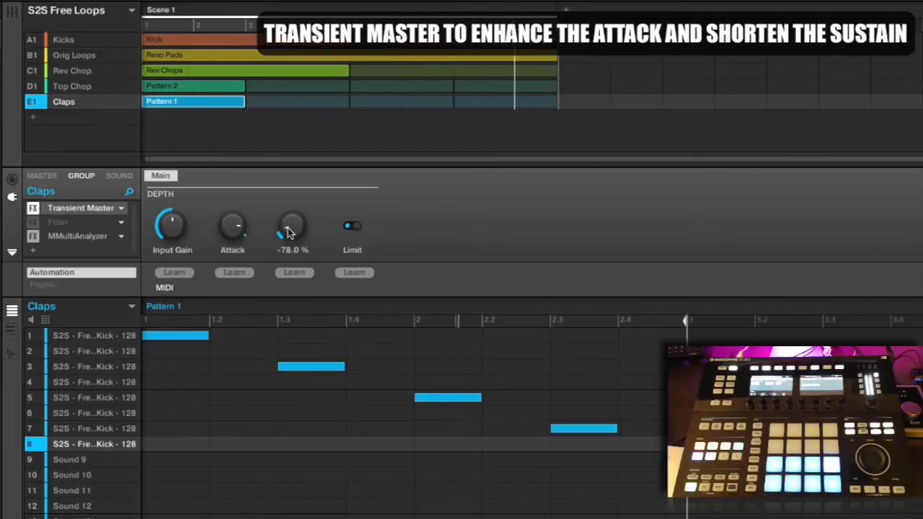
pyautogui.moveTo(287, 233); pyautogui.dragTo(287, 235)
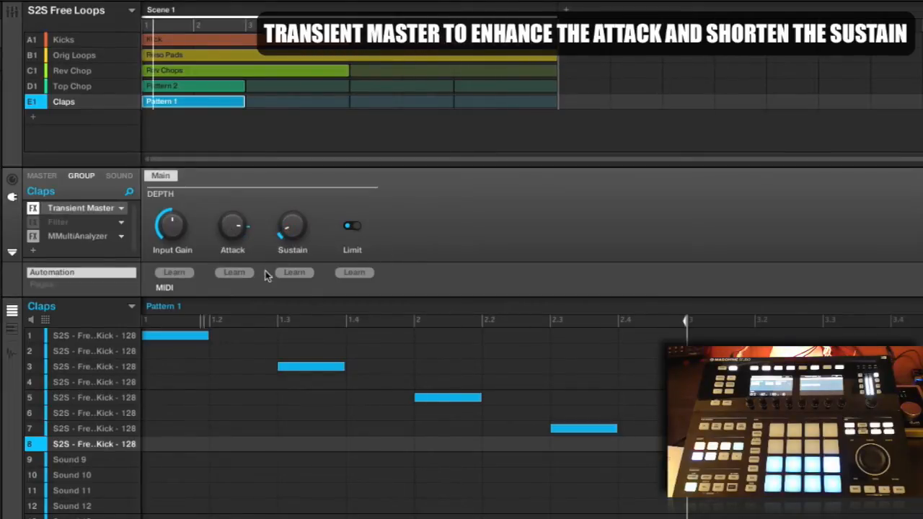
# - Turn on the high-pass Filter for the Claps group and toggle the Kicks group's mute while listening
pyautogui.click(71, 224)
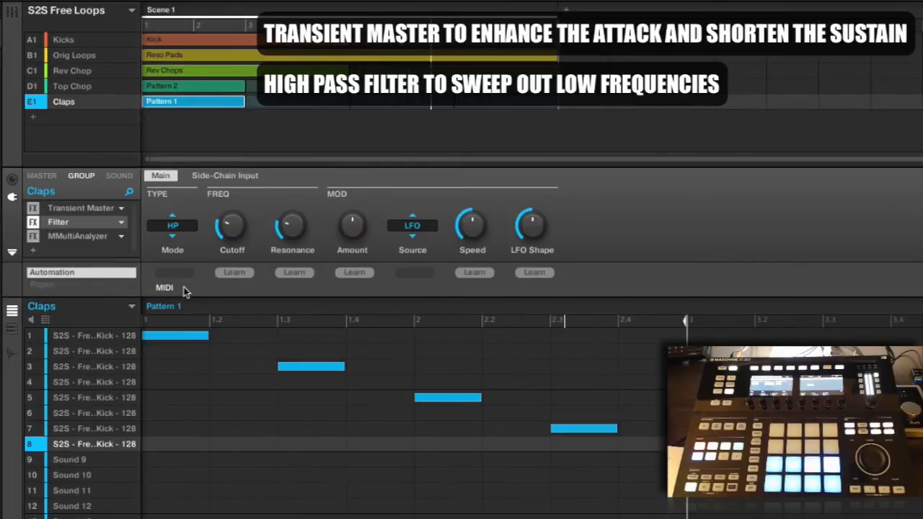
pyautogui.click(31, 42)
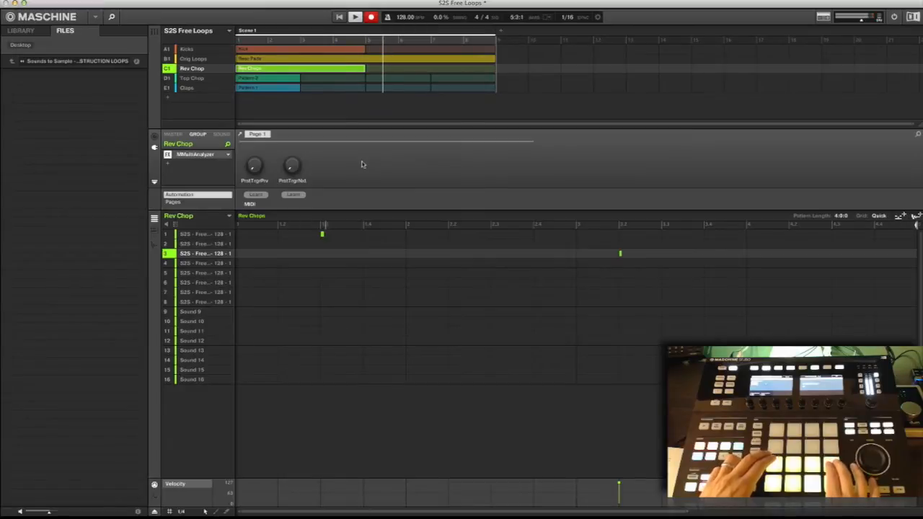
# - Insert the Ice effect on sounds 1 and 4 of the Rev Chop group and adjust the output Mix on sound 4
pyautogui.click(168, 166)
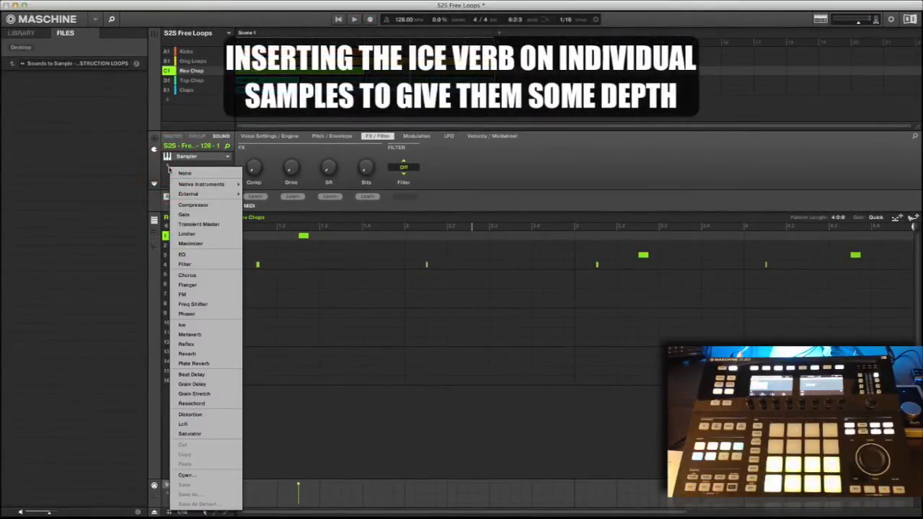
pyautogui.click(202, 325)
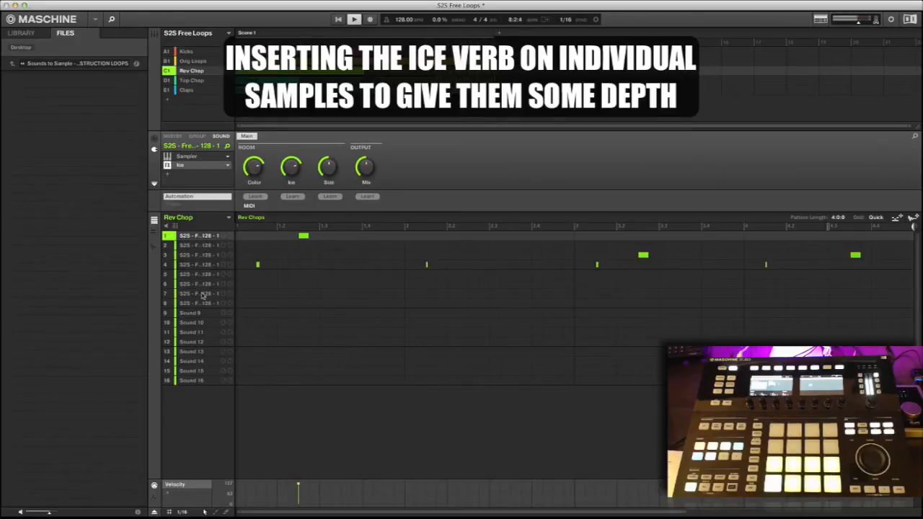
pyautogui.click(200, 265)
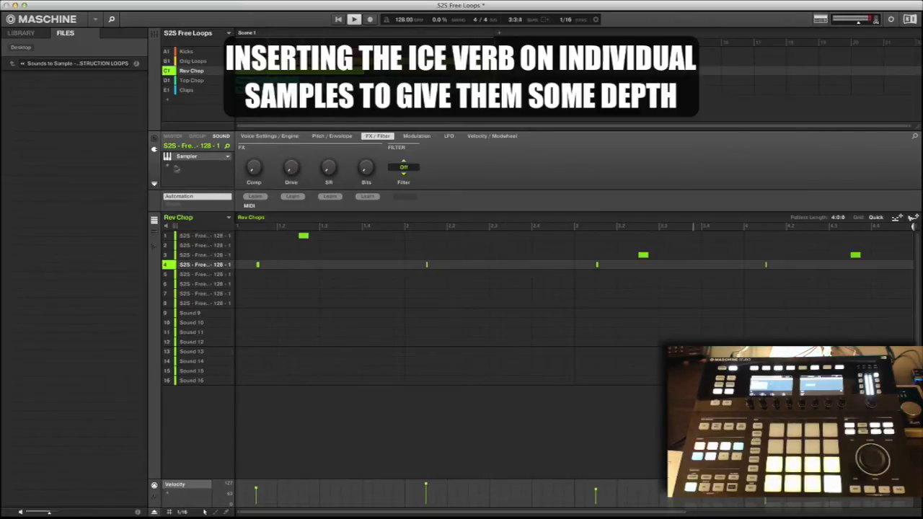
pyautogui.click(176, 169)
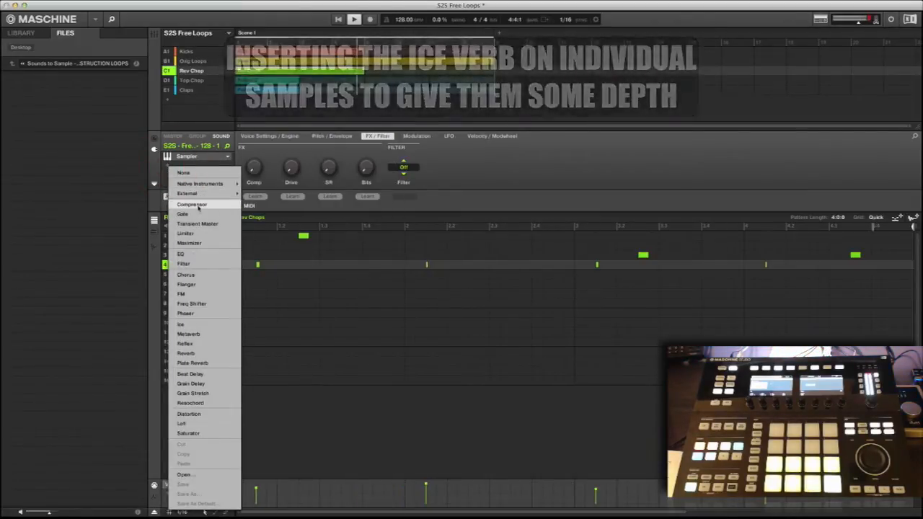
pyautogui.click(201, 325)
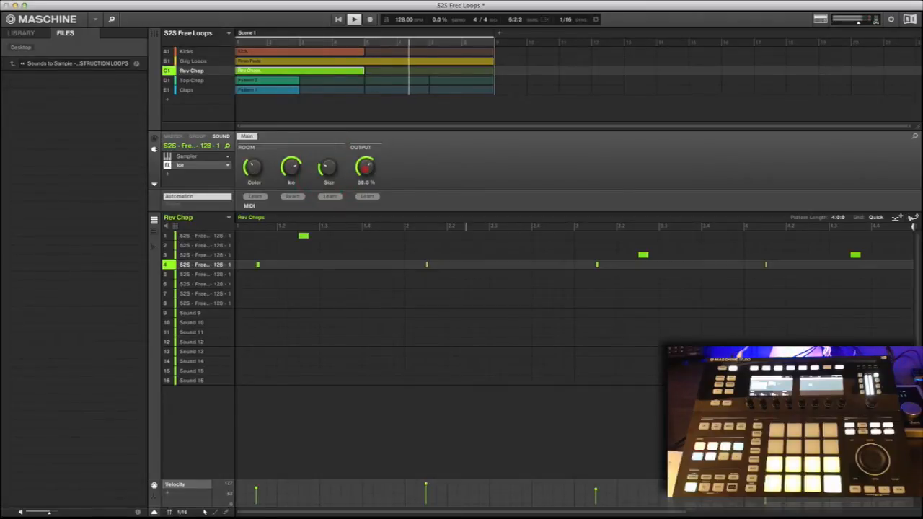
pyautogui.click(366, 167)
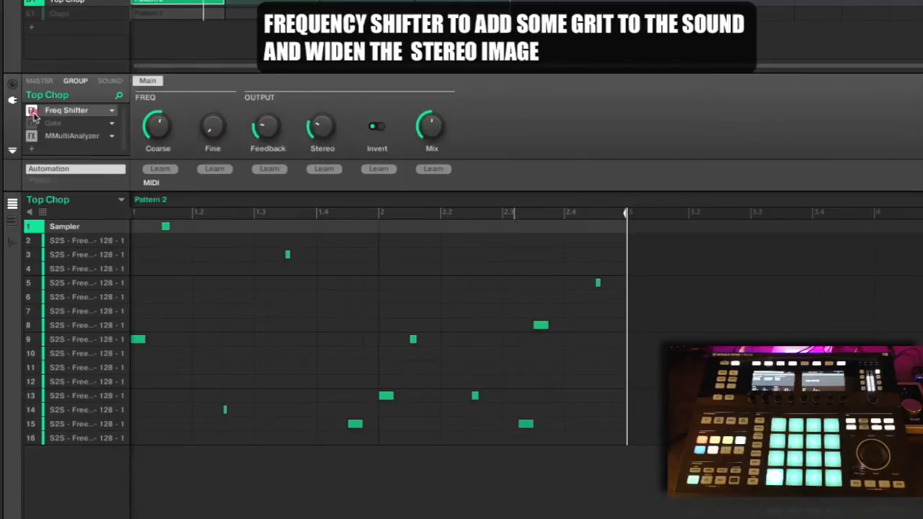
# - Enable the Freq Shifter on the Top Chop group, raise Feedback, turn Stereo and Mix fully up, and adjust Coarse
pyautogui.click(32, 112)
pyautogui.click(31, 112)
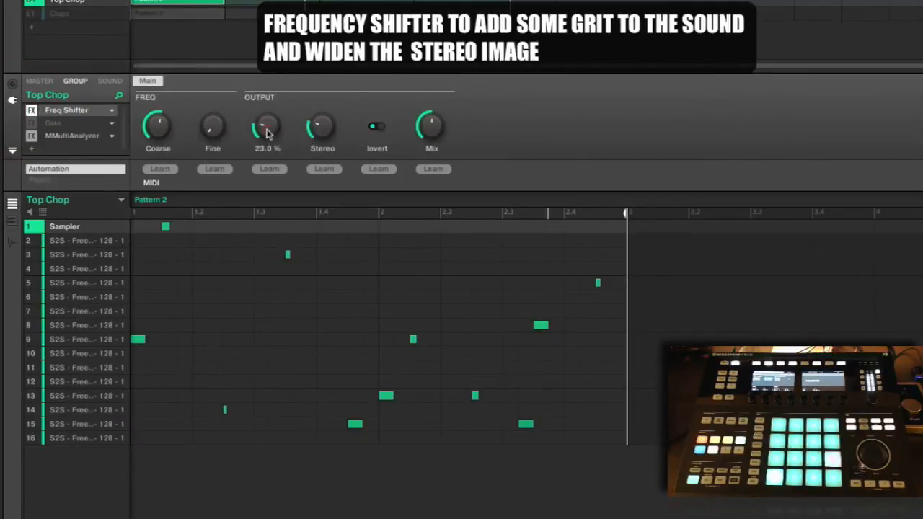
pyautogui.moveTo(267, 134); pyautogui.dragTo(319, 130)
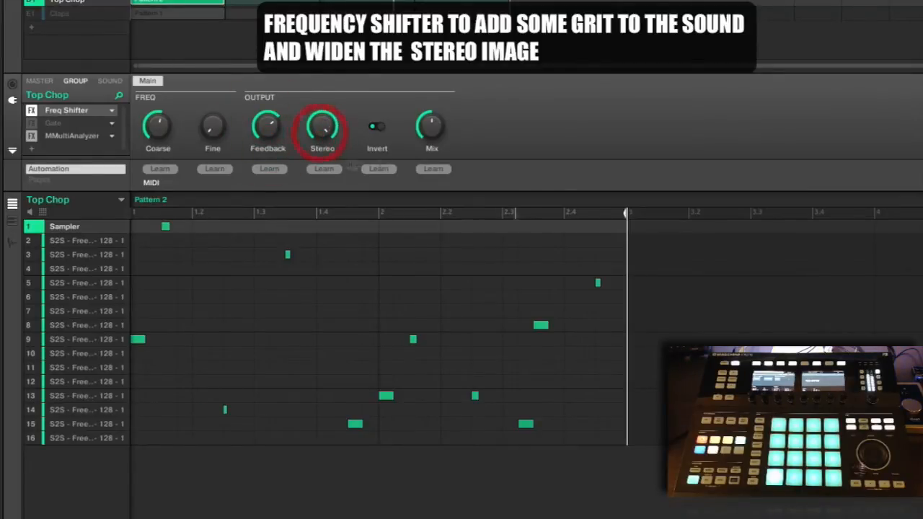
pyautogui.click(430, 130)
pyautogui.moveTo(430, 132); pyautogui.dragTo(433, 132)
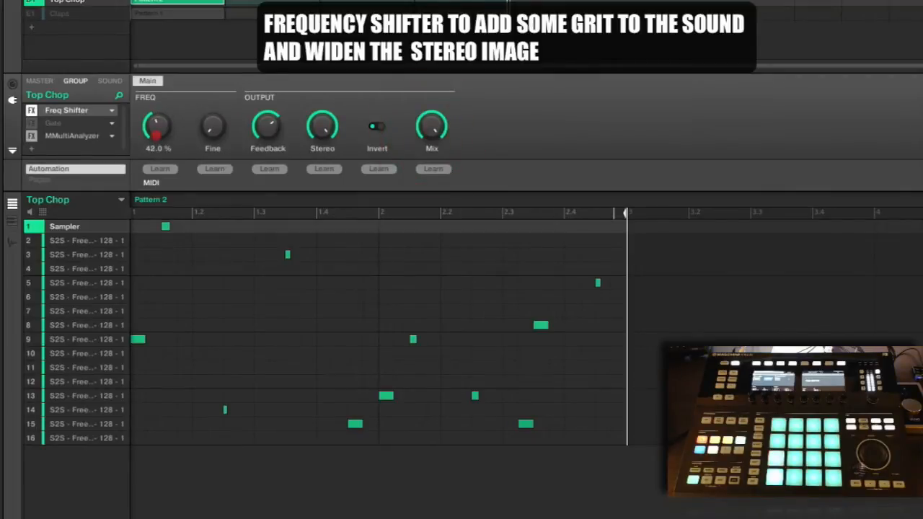
pyautogui.moveTo(156, 134); pyautogui.dragTo(154, 134)
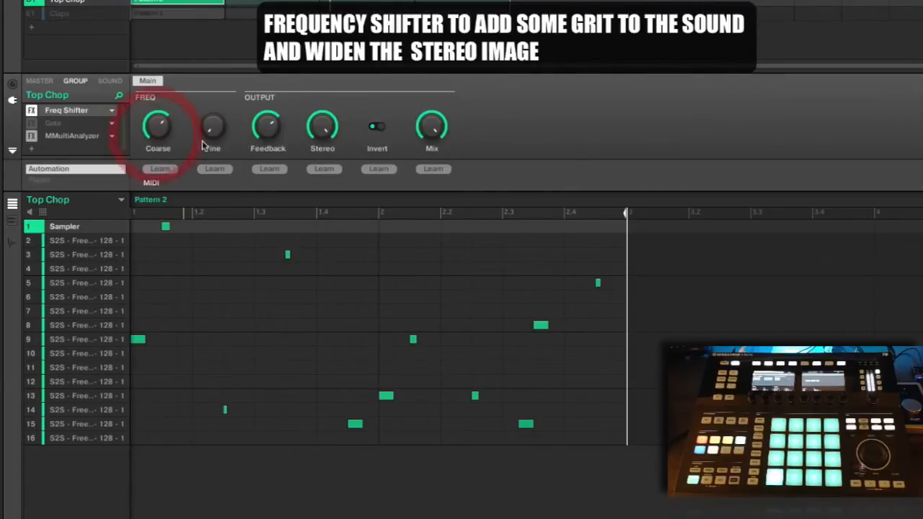
# - Enable the Gate on the Top Chop group and unmute the other groups, including Rev Chop and Claps
pyautogui.click(72, 124)
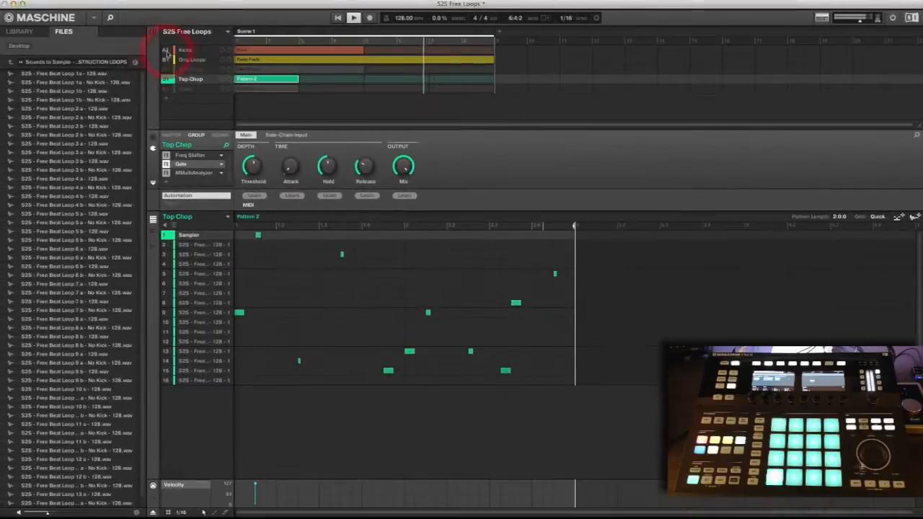
pyautogui.click(165, 69)
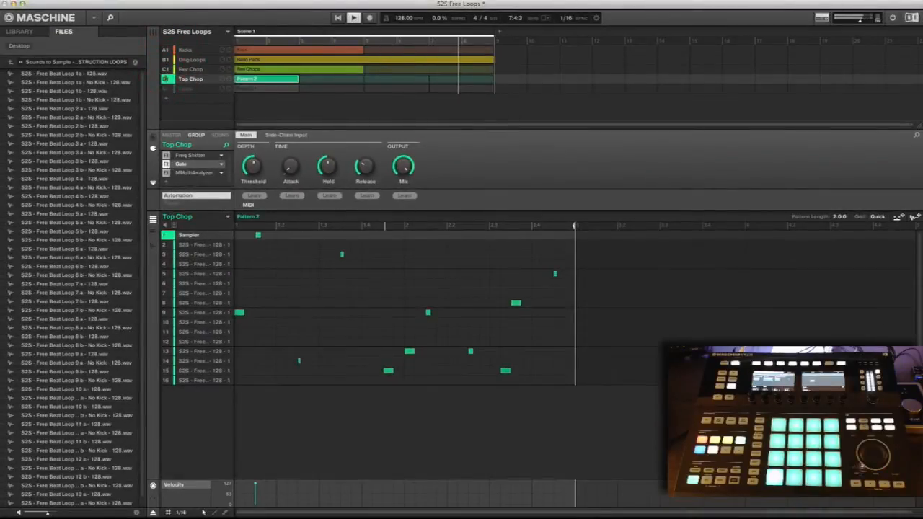
pyautogui.click(165, 88)
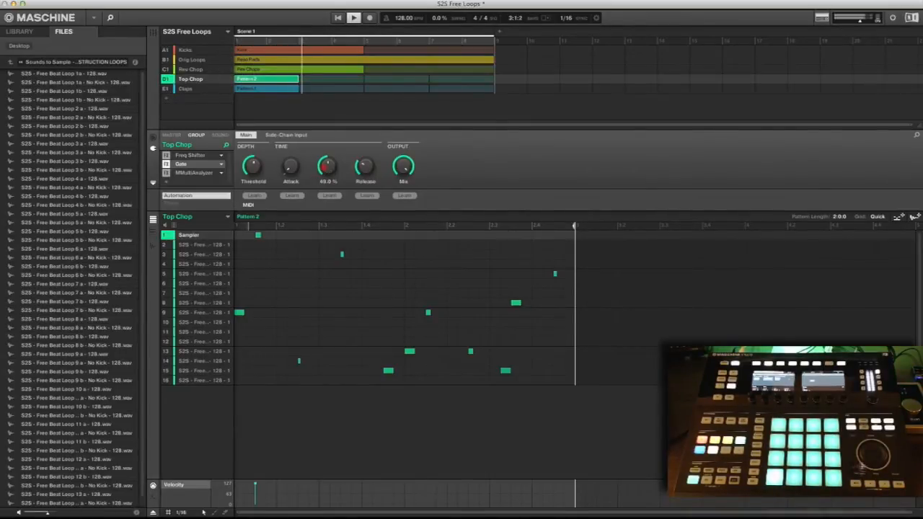
# - Set the Top Chop Freq Shifter's Coarse to 59% and fine-tune its Feedback and Mix against the full beat
pyautogui.click(191, 155)
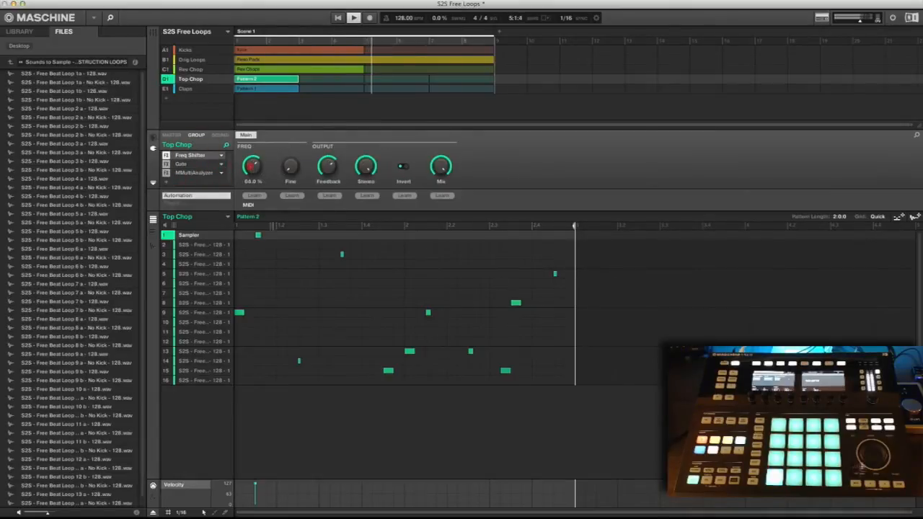
pyautogui.moveTo(251, 166); pyautogui.dragTo(252, 163)
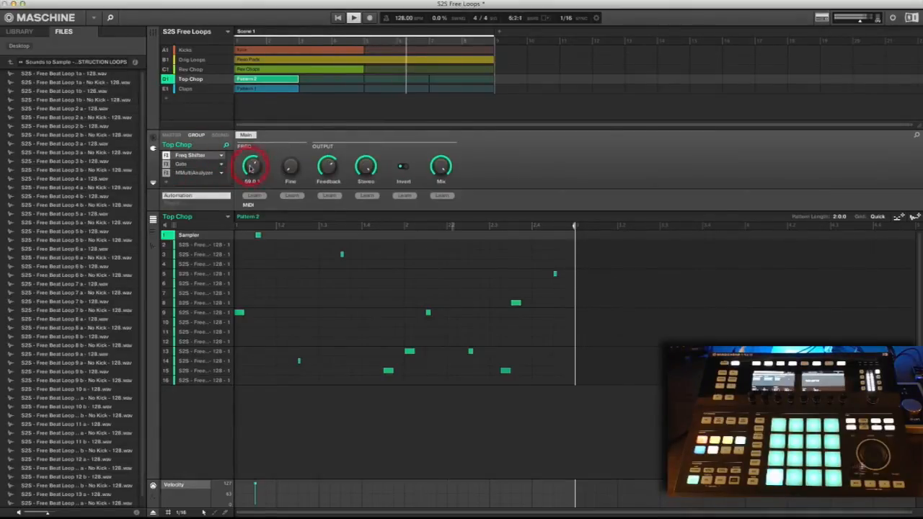
pyautogui.click(328, 170)
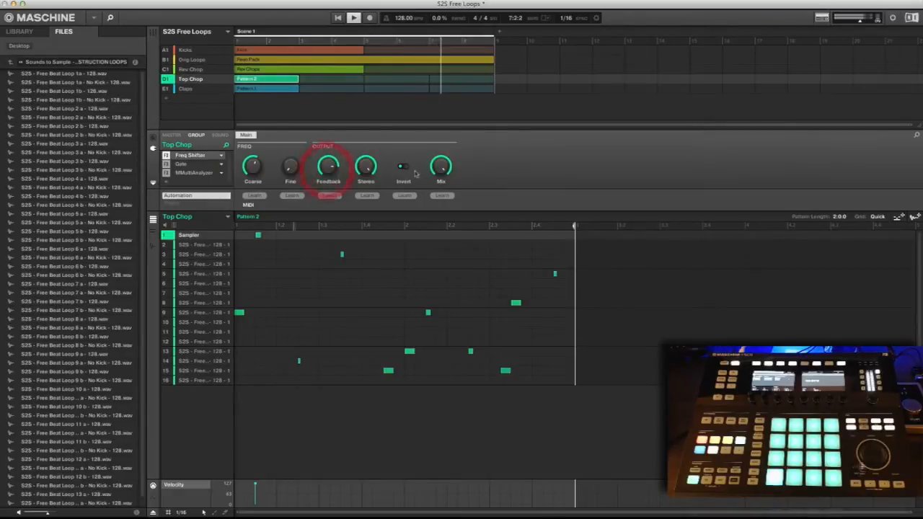
pyautogui.moveTo(436, 168); pyautogui.dragTo(438, 165)
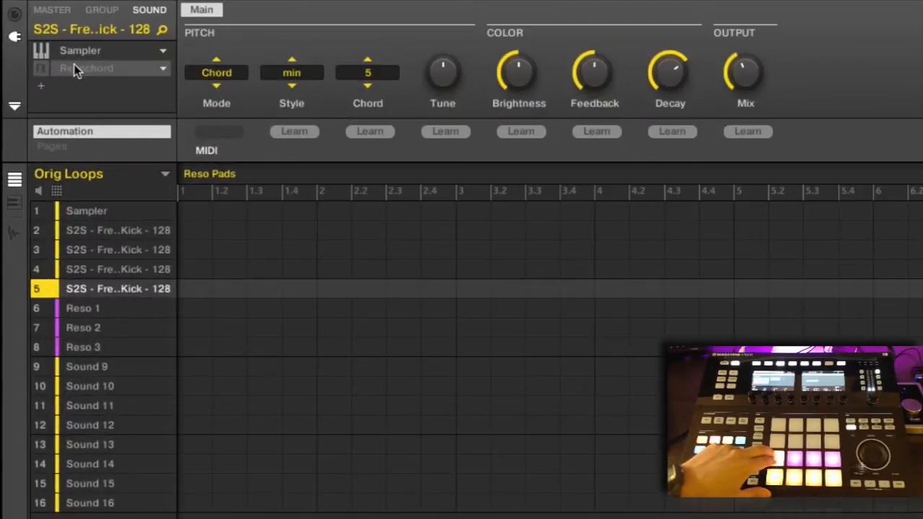
# - Enable the Resochord effect on sound 5 of Orig Loops, step through the chord styles and set the style to min
pyautogui.click(74, 66)
pyautogui.click(41, 69)
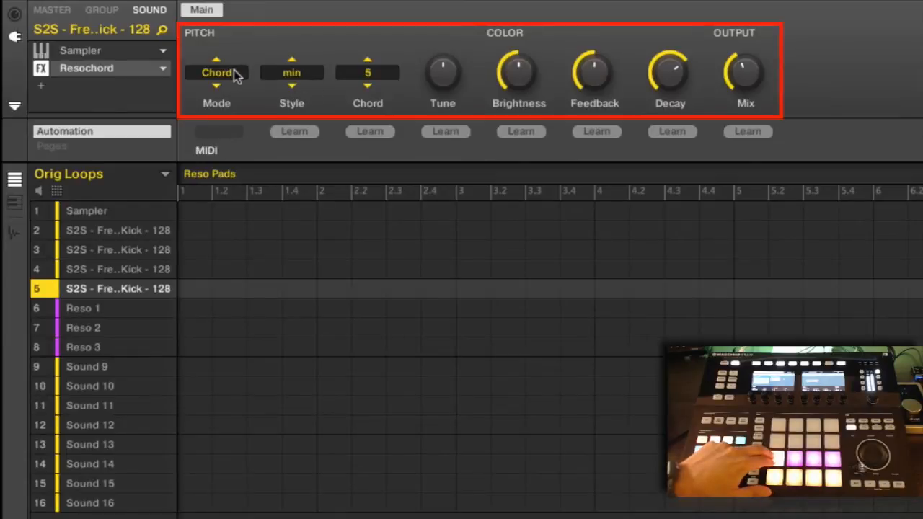
pyautogui.click(292, 84)
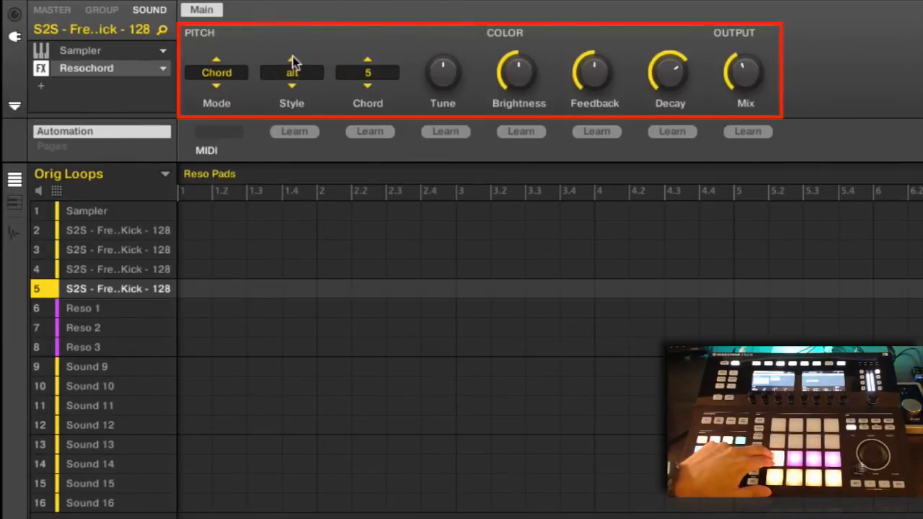
pyautogui.click(292, 58)
pyautogui.click(292, 57)
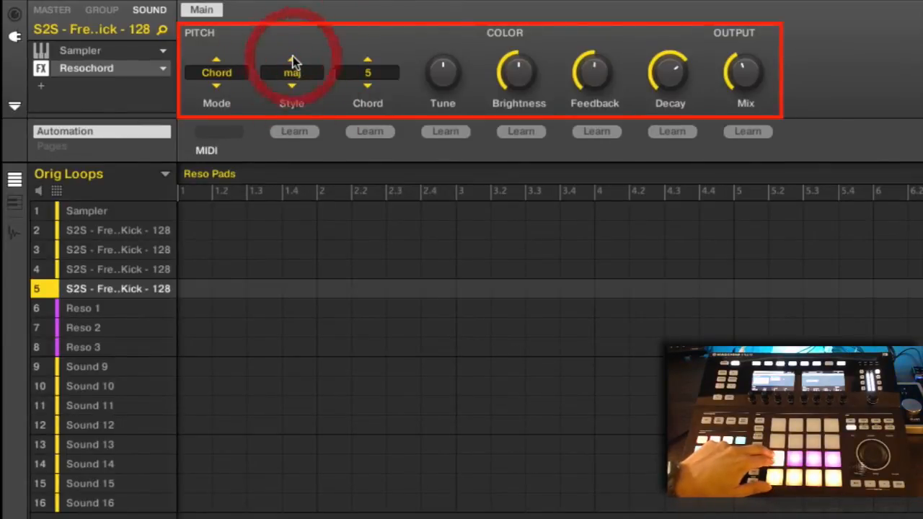
pyautogui.click(291, 84)
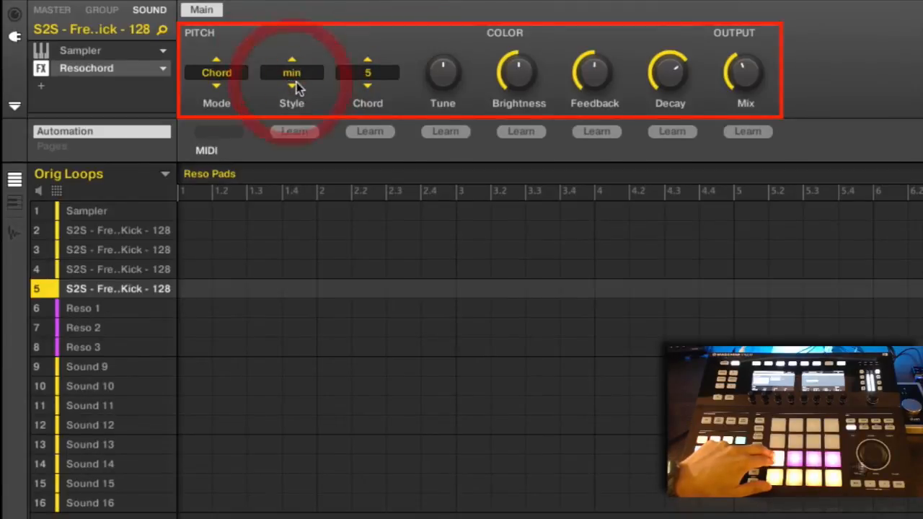
# - Try the 7 and 7/9 chords in Resochord, raise Feedback and Decay, and turn the output Mix fully up
pyautogui.click(367, 85)
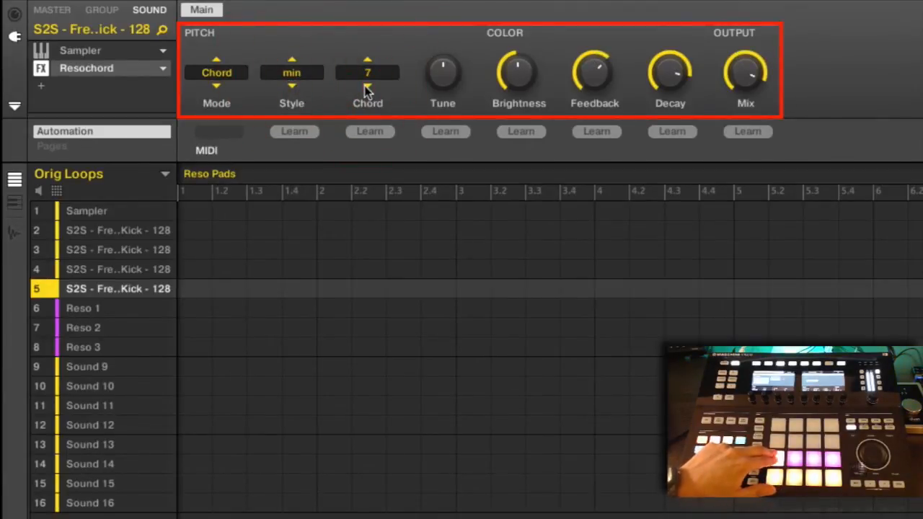
pyautogui.moveTo(580, 76); pyautogui.dragTo(582, 78)
pyautogui.moveTo(665, 75); pyautogui.dragTo(666, 77)
pyautogui.click(365, 86)
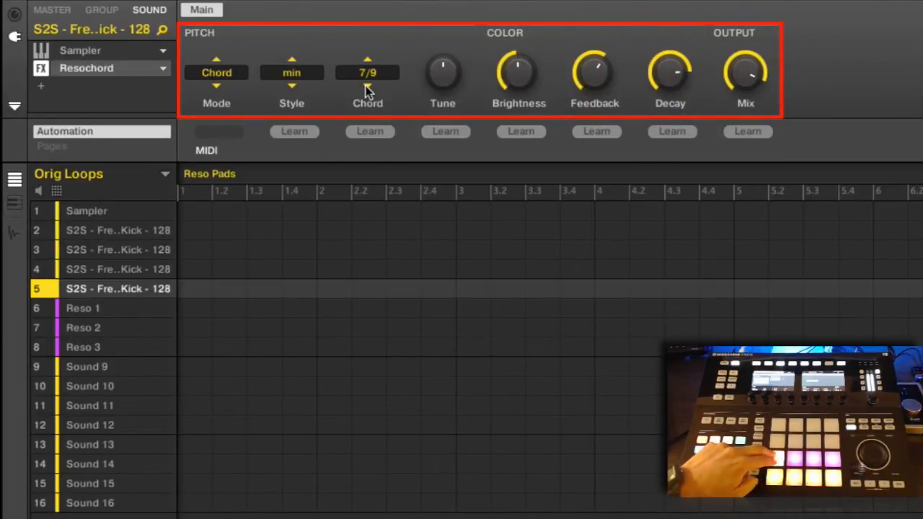
pyautogui.click(746, 74)
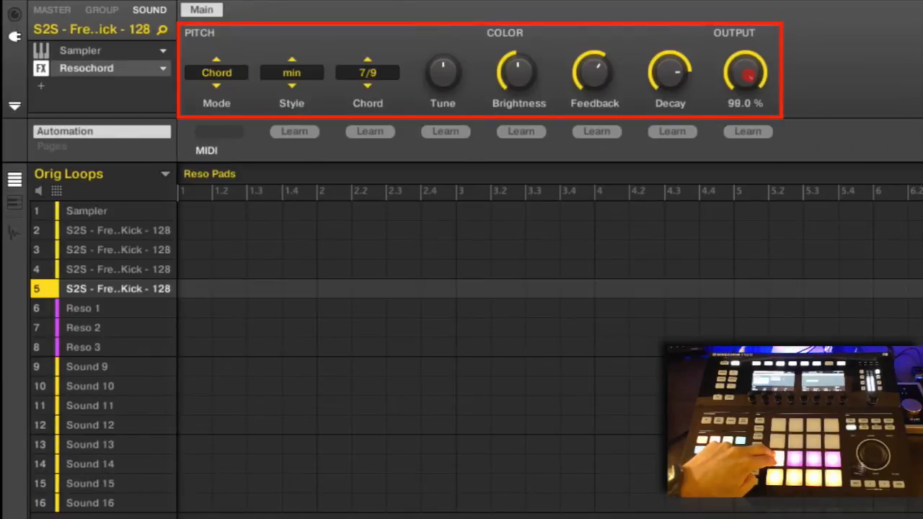
pyautogui.moveTo(748, 75); pyautogui.dragTo(748, 75)
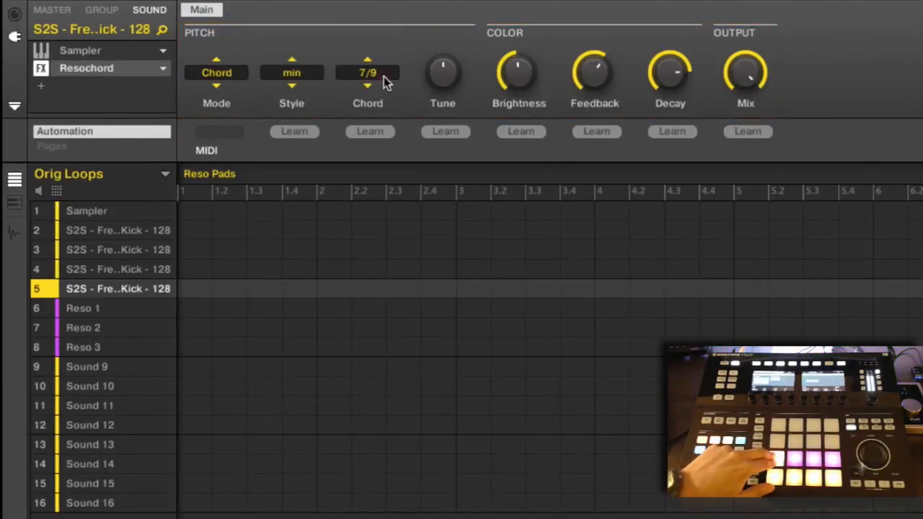
# - Set the Resochord chord to 5 and switch the effect off on sound 5
pyautogui.click(383, 77)
pyautogui.click(377, 118)
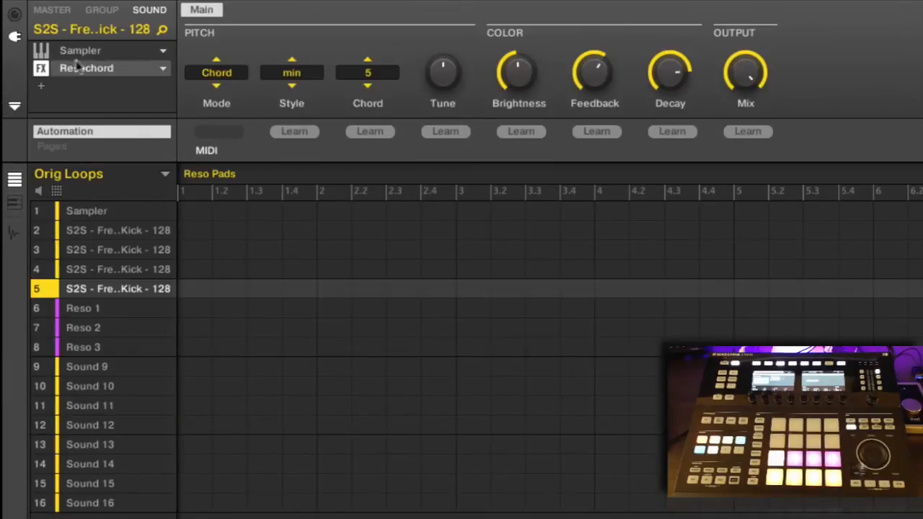
pyautogui.click(43, 70)
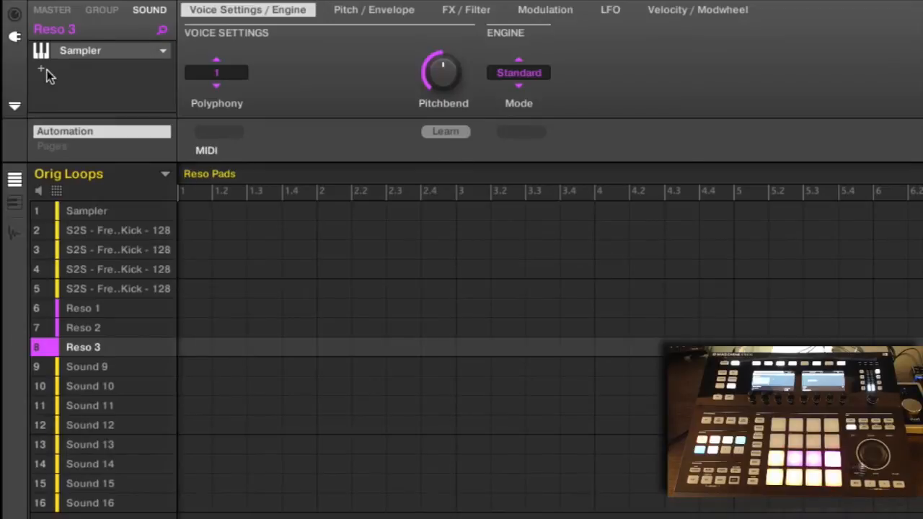
# - Add Reso 1 at 3.3, Reso 2 at 3.4 and a one-bar Reso 3 note from bar 4 to the Reso Pads pattern
pyautogui.click(533, 311)
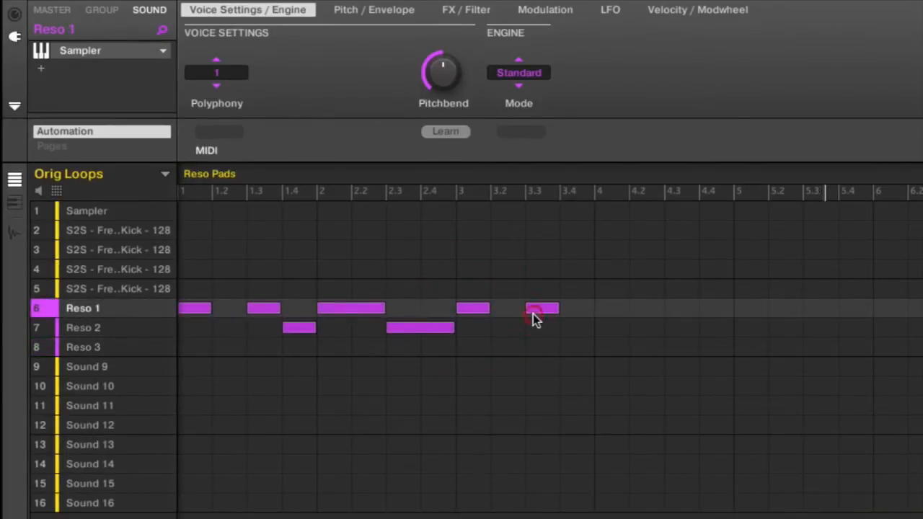
pyautogui.click(568, 346)
pyautogui.click(568, 346)
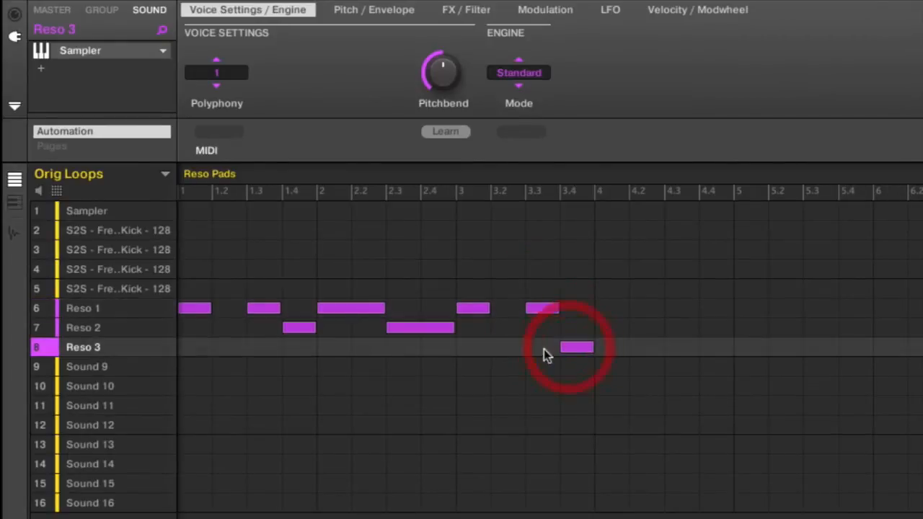
pyautogui.click(606, 347)
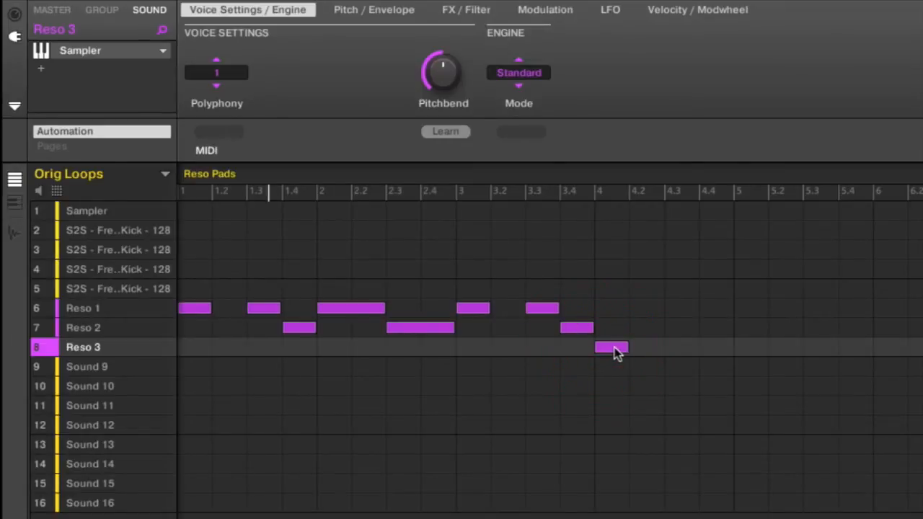
pyautogui.moveTo(631, 348); pyautogui.dragTo(726, 354)
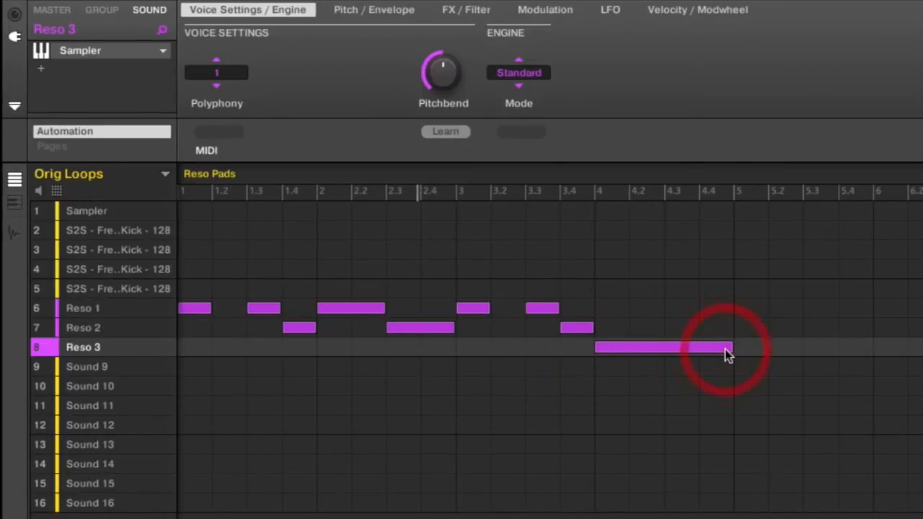
pyautogui.click(506, 310)
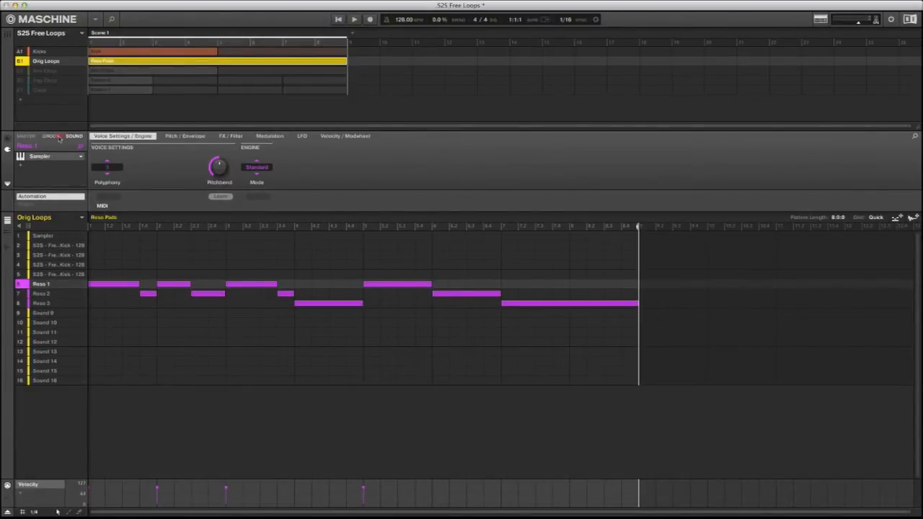
# - Enable the low-pass Filter on the Orig Loops group with LFO Sync as source and set the modulation Amount to 61.1%
pyautogui.click(54, 135)
pyautogui.click(39, 155)
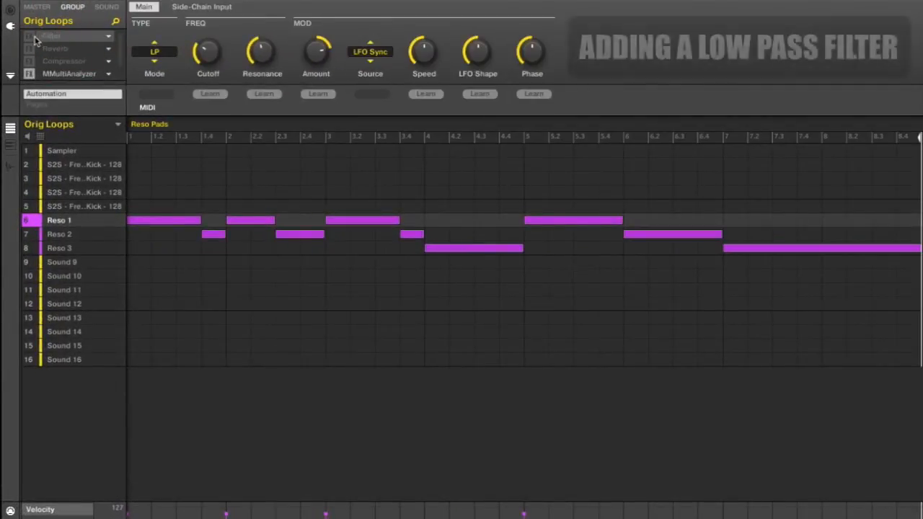
pyautogui.click(30, 36)
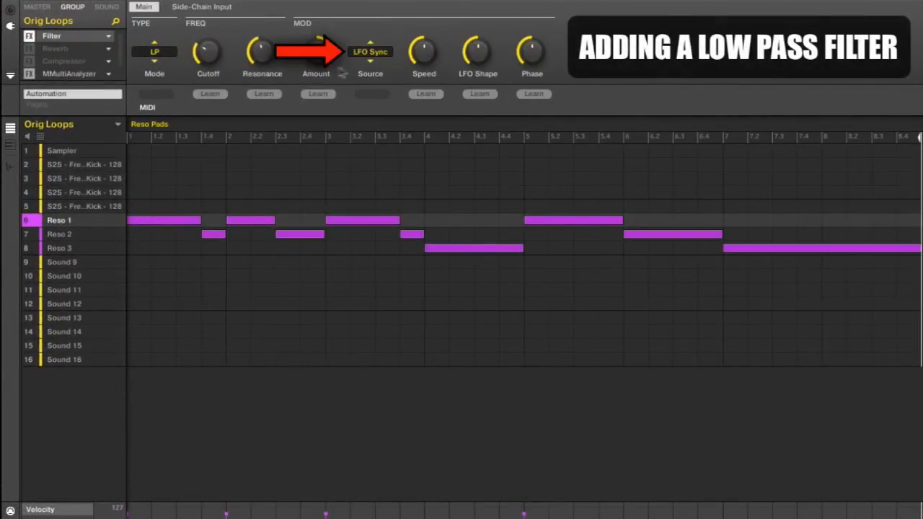
pyautogui.click(381, 57)
pyautogui.click(400, 87)
pyautogui.moveTo(197, 58)
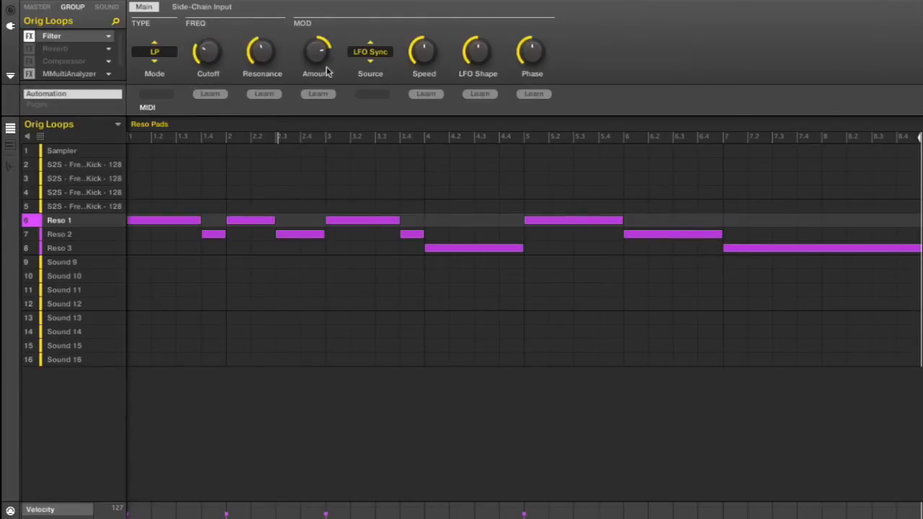
pyautogui.moveTo(318, 58)
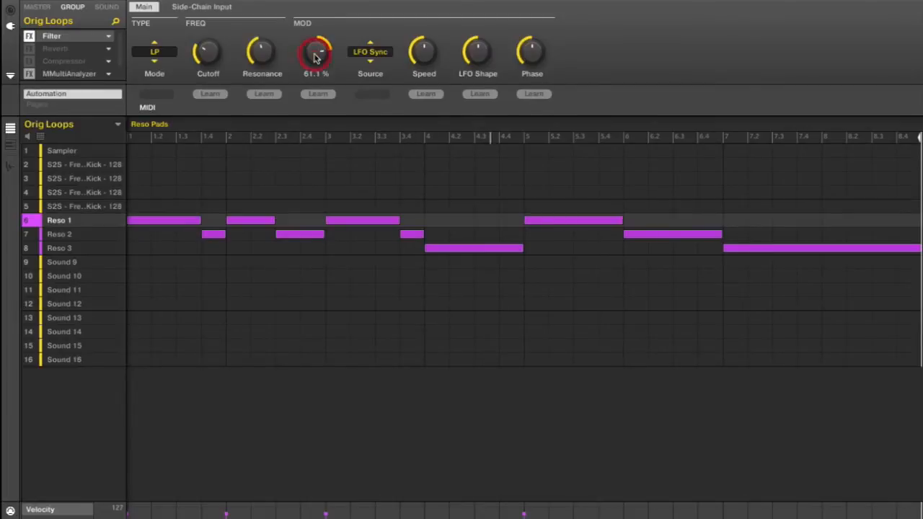
# - Enable the Reverb on the Orig Loops group, turn its Stereo fully up and set the Mix to 39%
pyautogui.click(52, 50)
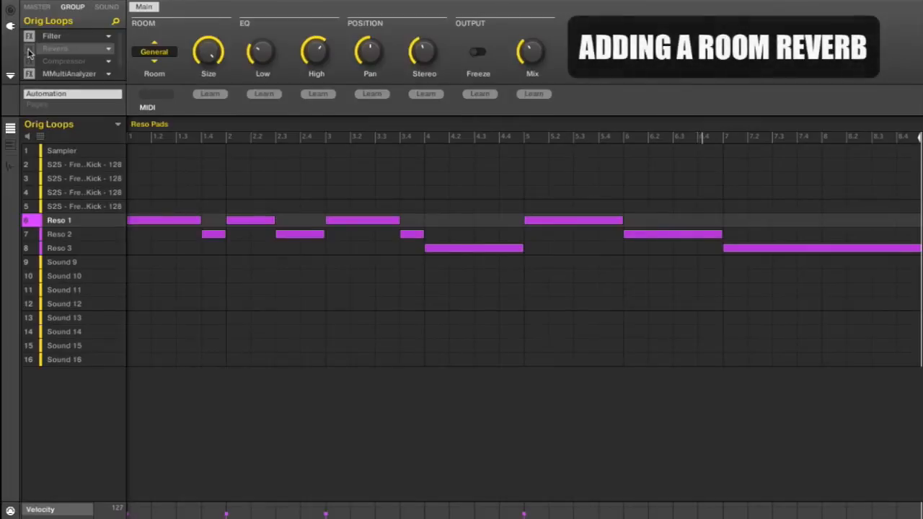
pyautogui.click(29, 49)
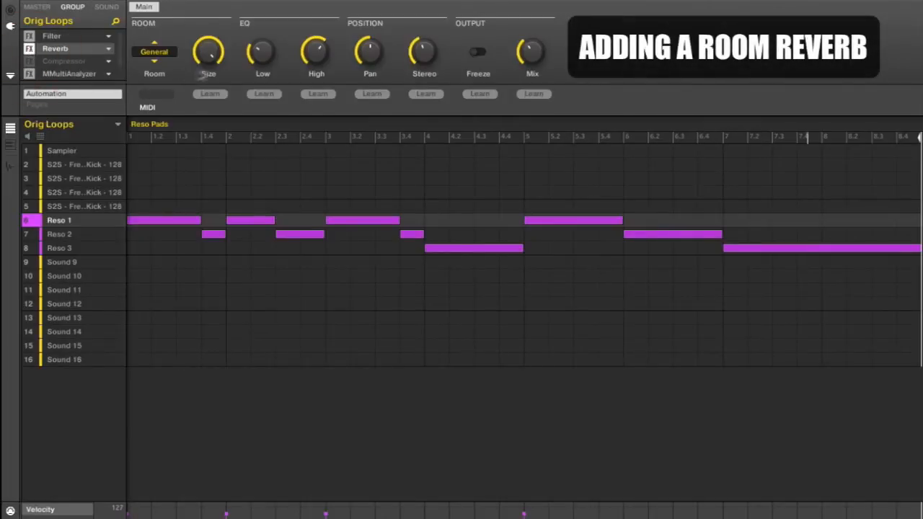
pyautogui.moveTo(312, 55)
pyautogui.moveTo(422, 53)
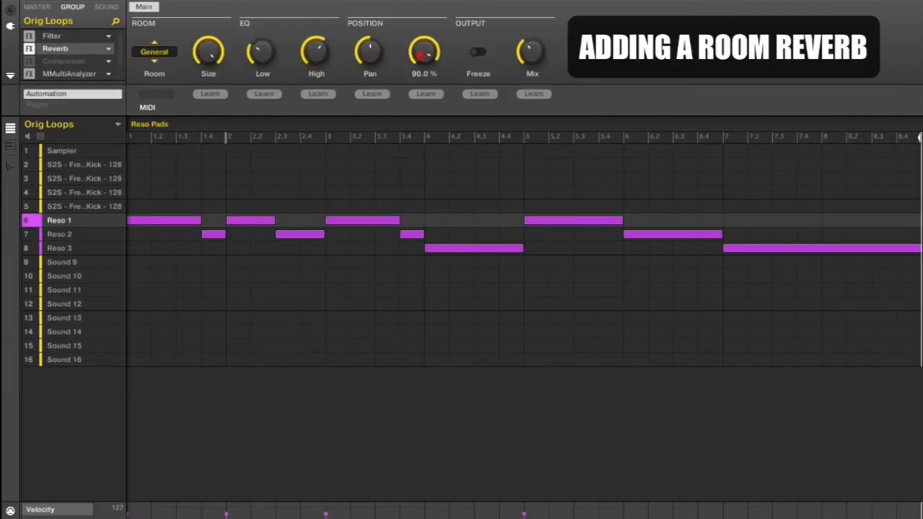
pyautogui.moveTo(420, 56); pyautogui.dragTo(421, 56)
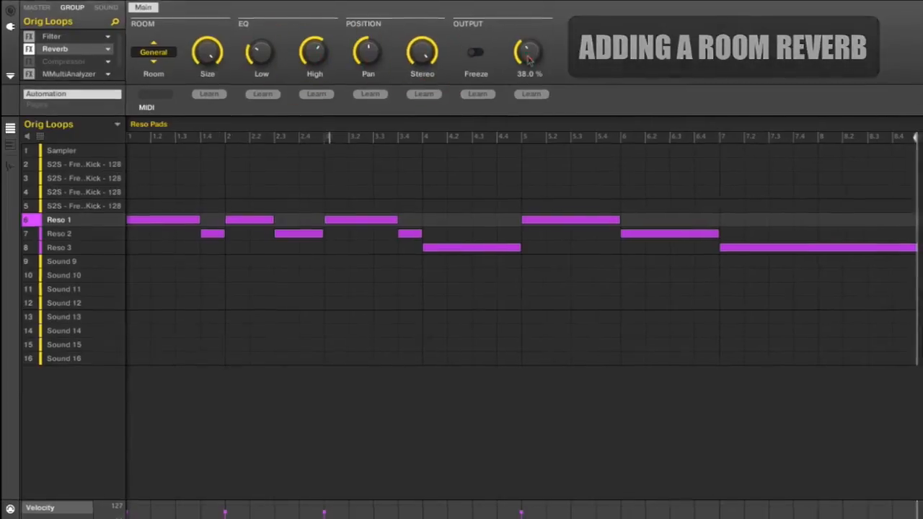
pyautogui.moveTo(531, 56); pyautogui.dragTo(531, 58)
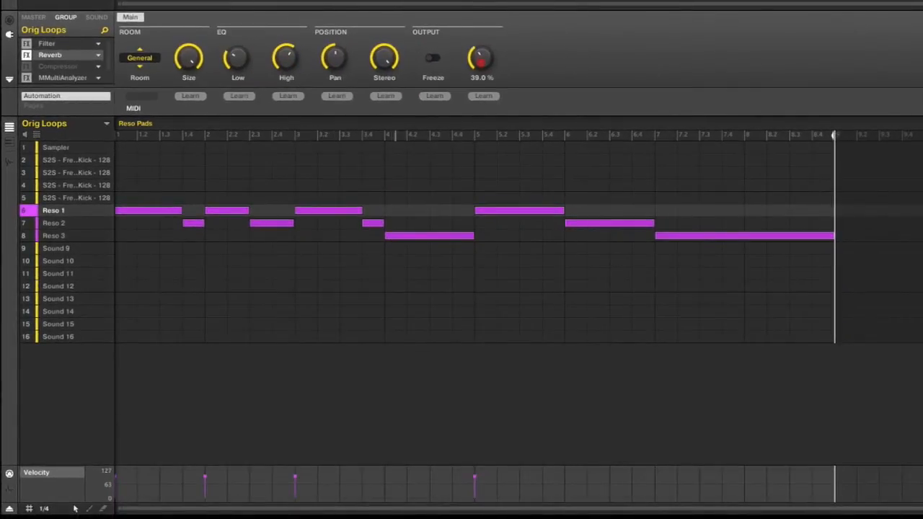
# - Enable the Compressor on the Orig Loops group and set its side-chain input source to the A1 Kicks group
pyautogui.click(73, 67)
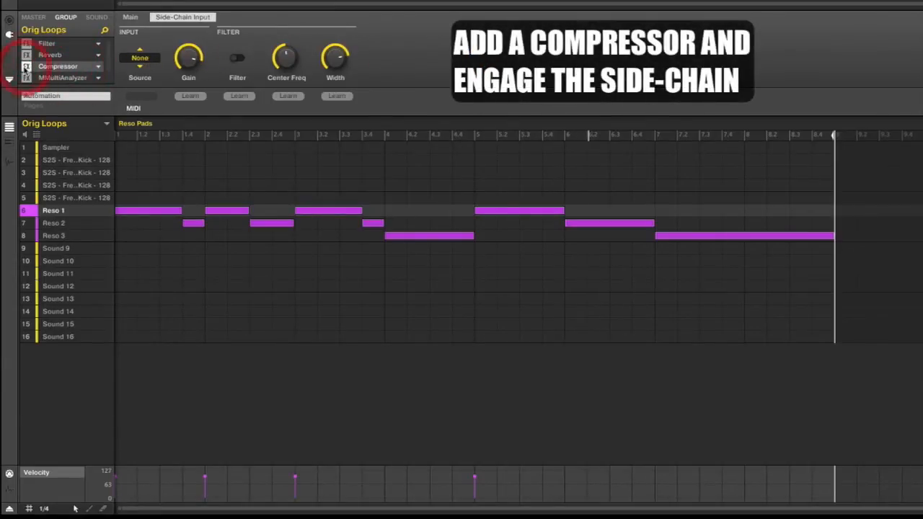
pyautogui.click(131, 17)
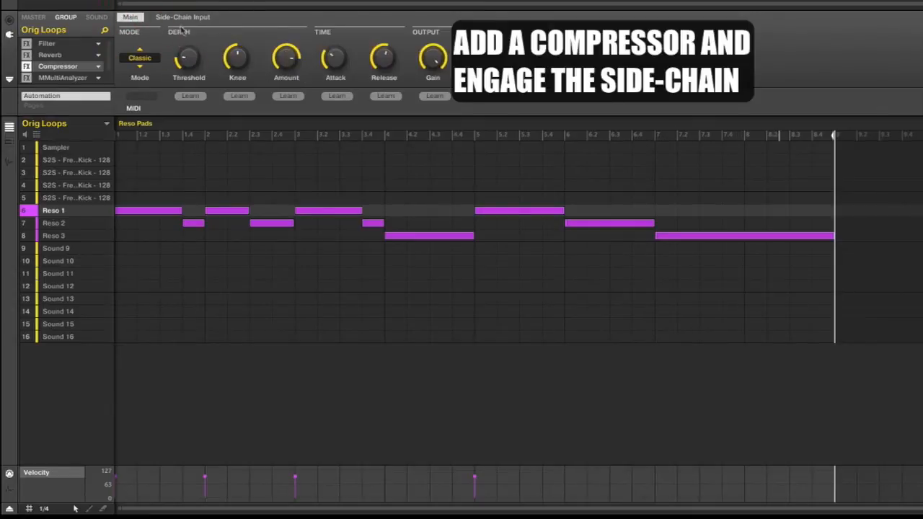
pyautogui.moveTo(192, 62)
pyautogui.click(182, 16)
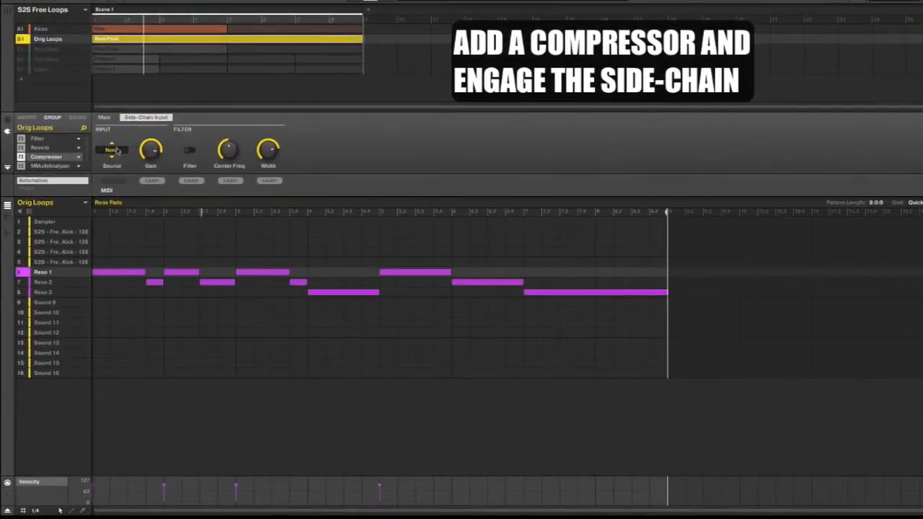
pyautogui.click(114, 150)
pyautogui.click(174, 53)
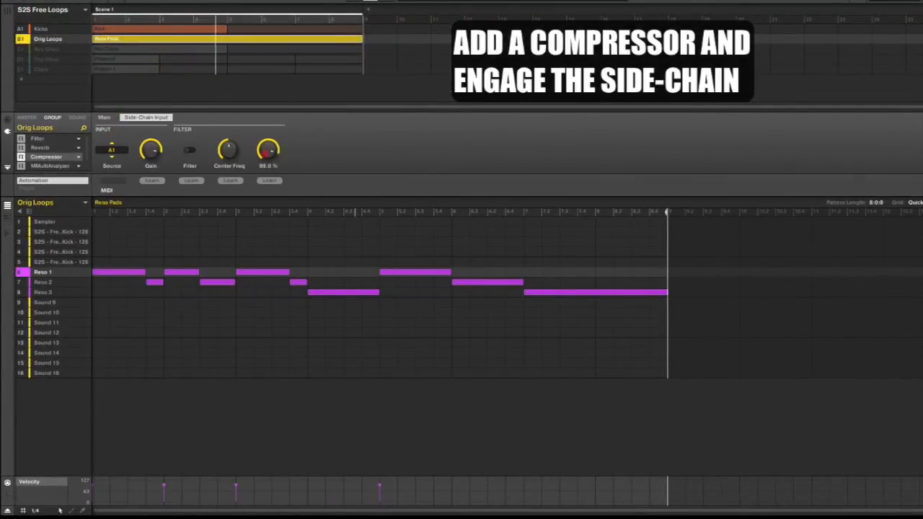
# - Lower the Threshold of the Compressor on the Orig Loops group
pyautogui.click(105, 117)
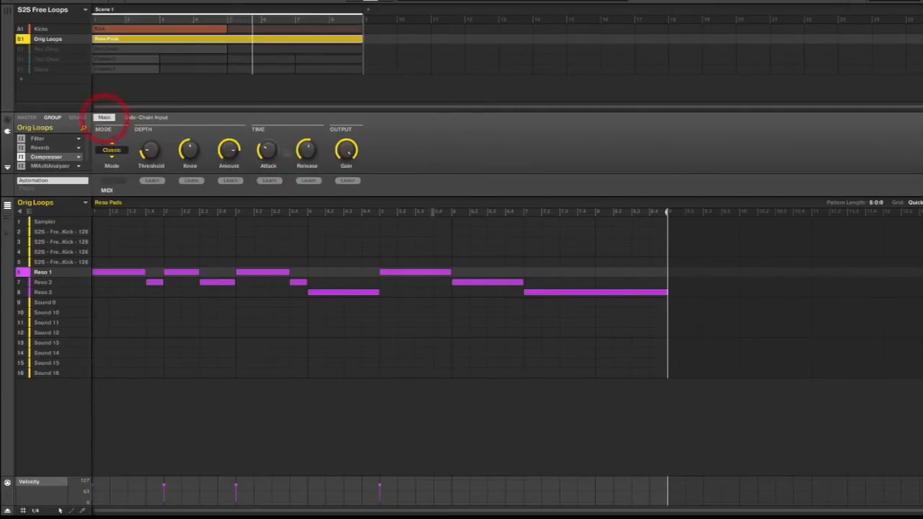
pyautogui.click(346, 149)
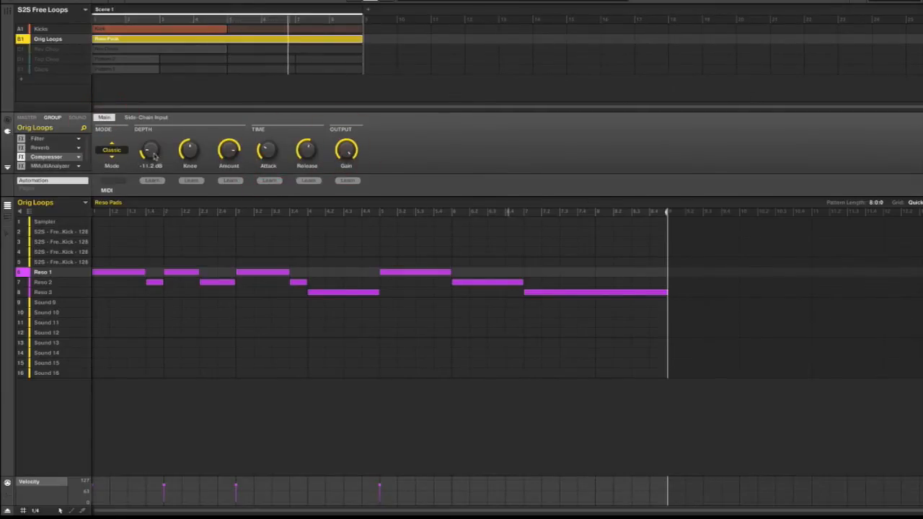
pyautogui.moveTo(152, 155); pyautogui.dragTo(153, 170)
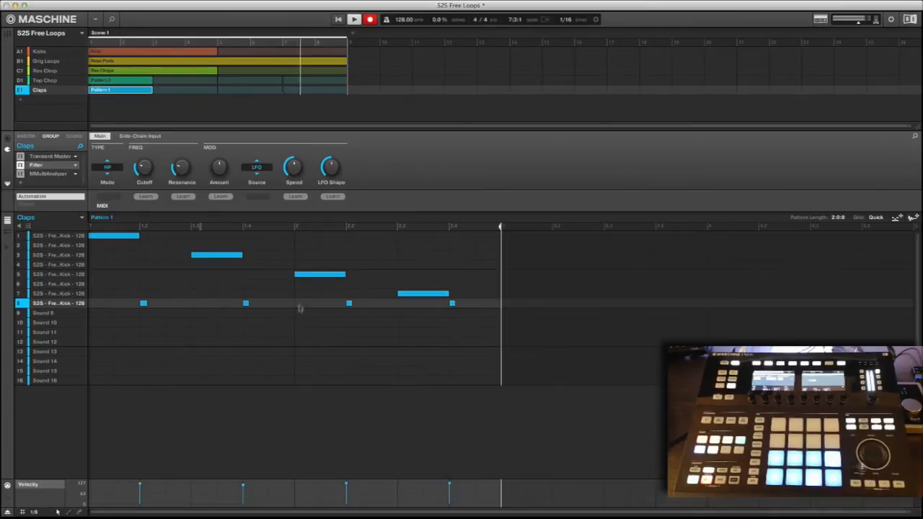
pyautogui.moveTo(478, 289); pyautogui.dragTo(282, 337)
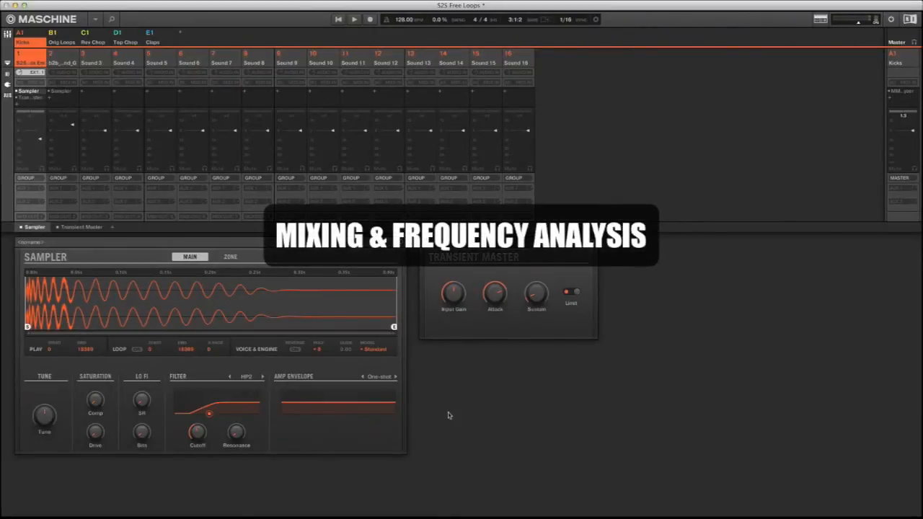
# - Look through the Orig Loops, Rev Chop, Top Chop and Claps groups in the mixer and bring up the Master's MMultiAnalyzer
pyautogui.click(62, 42)
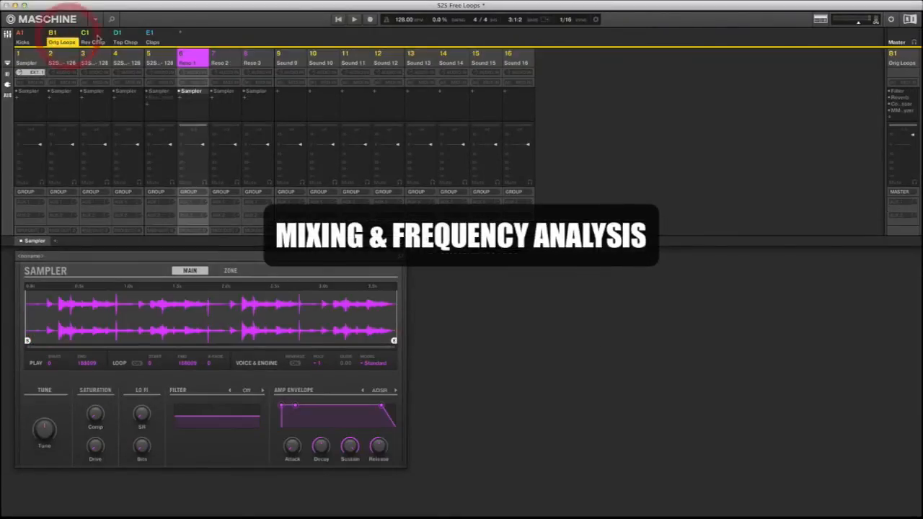
pyautogui.click(92, 41)
pyautogui.click(134, 42)
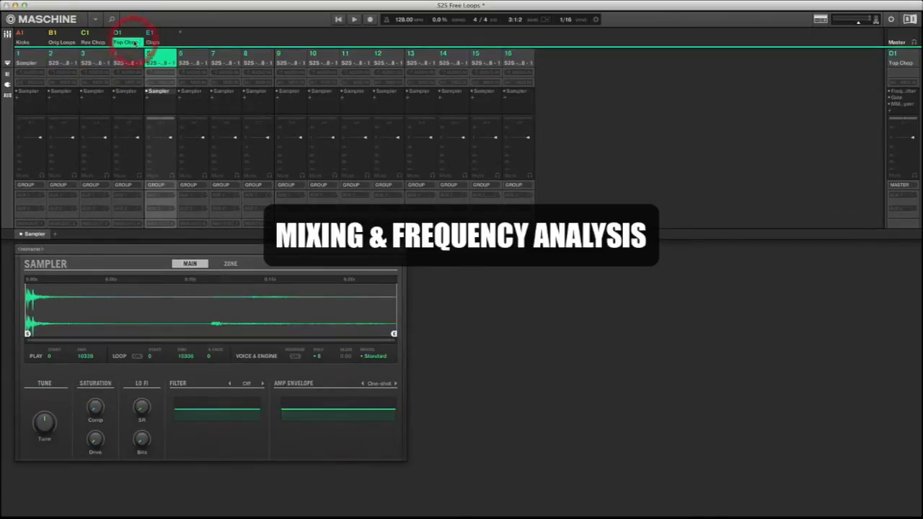
pyautogui.click(164, 41)
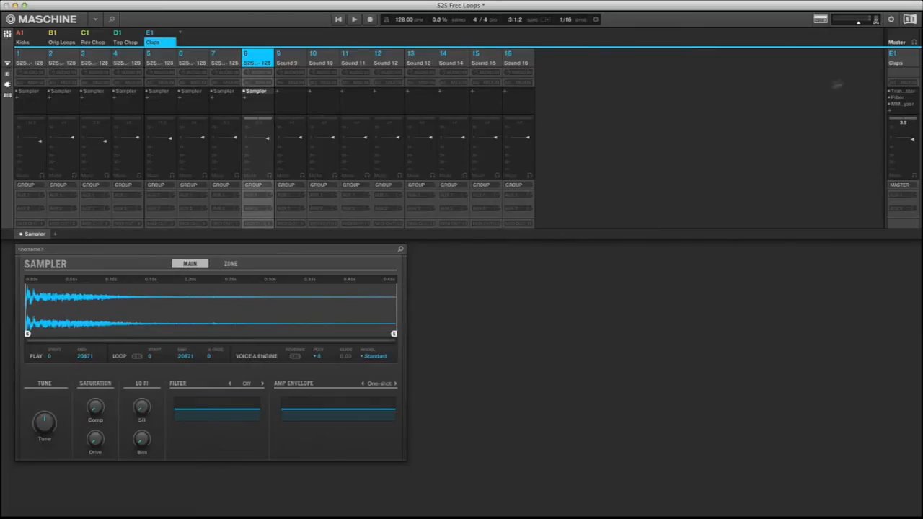
pyautogui.click(896, 42)
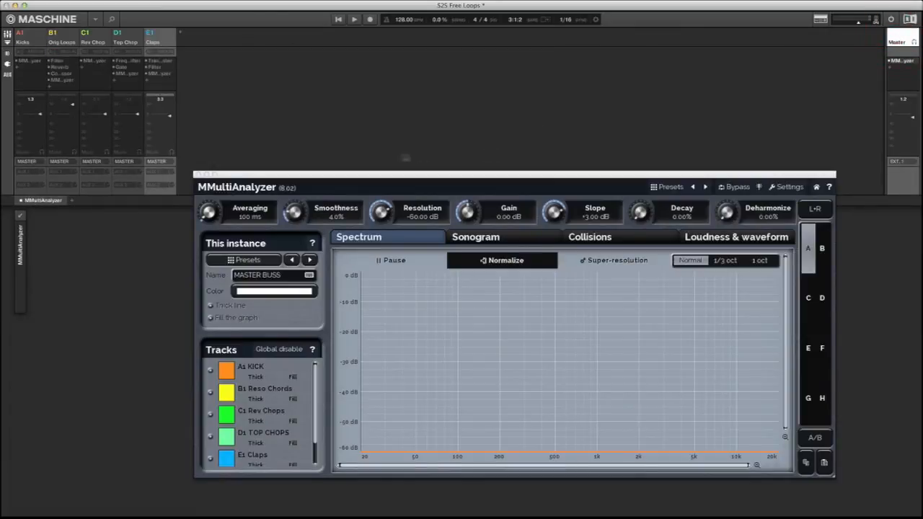
pyautogui.moveTo(361, 178); pyautogui.dragTo(359, 146)
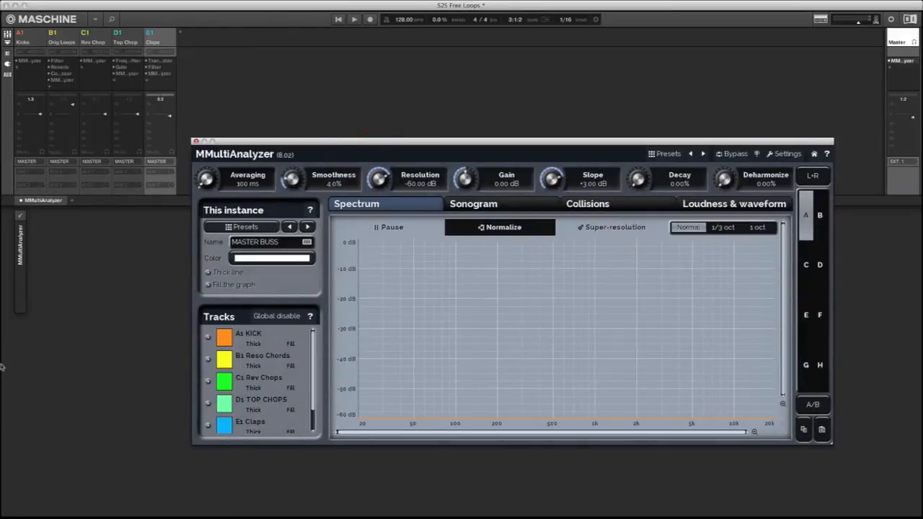
# - Play the beat and hide every spectrum except A1 KICK in the analyzer: Reso Chords, Rev Chops, TOP CHOPS, Claps and MASTER BUSS
pyautogui.press('space')
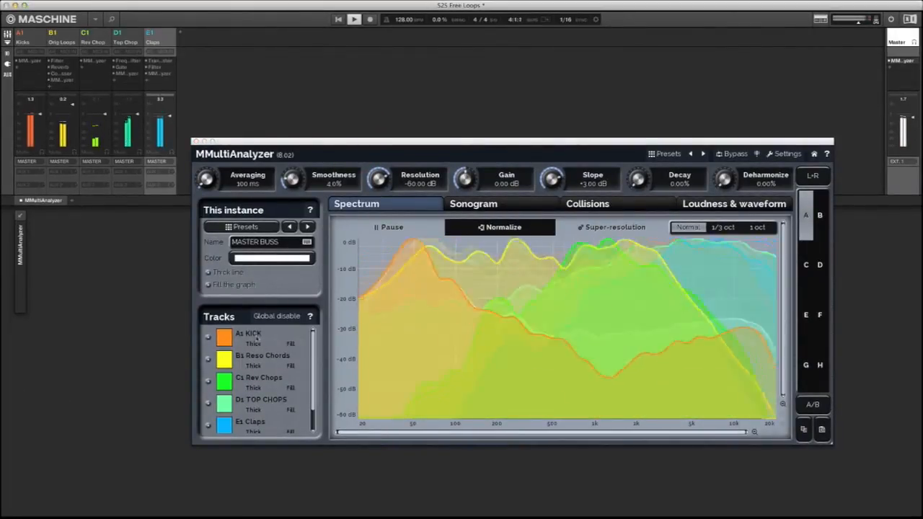
pyautogui.click(256, 337)
pyautogui.click(209, 360)
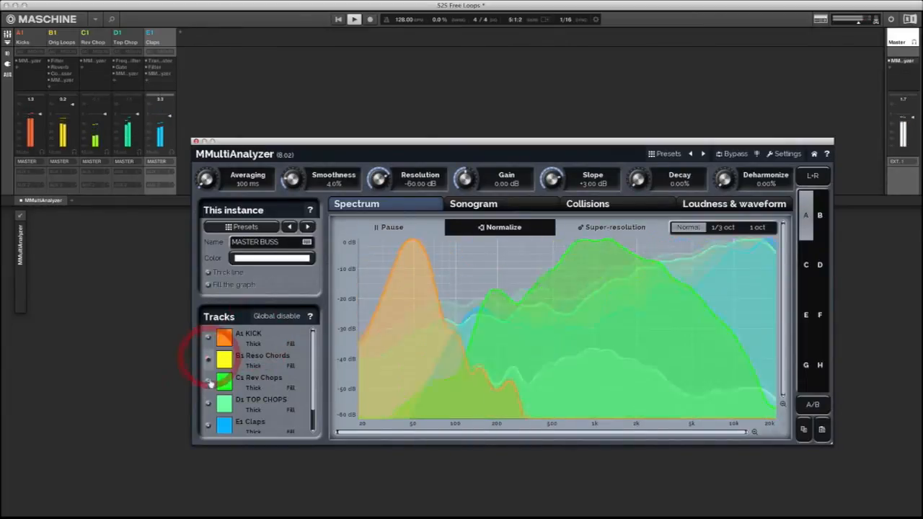
pyautogui.click(209, 382)
pyautogui.click(209, 404)
pyautogui.click(209, 426)
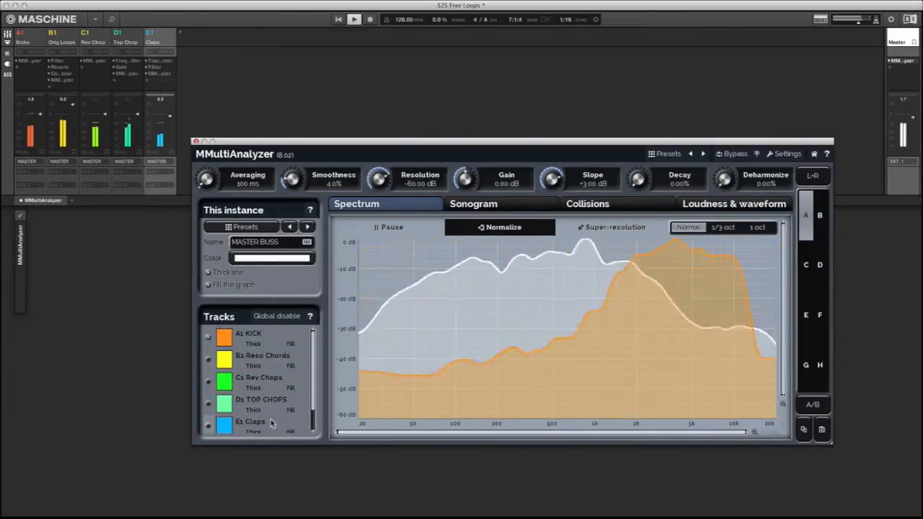
pyautogui.scroll(-1, 269, 411)
pyautogui.click(208, 423)
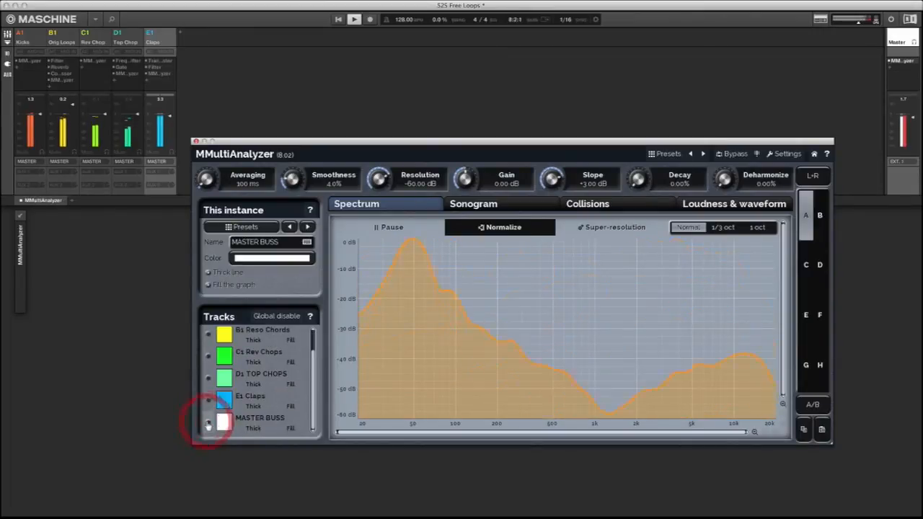
pyautogui.scroll(1, 259, 370)
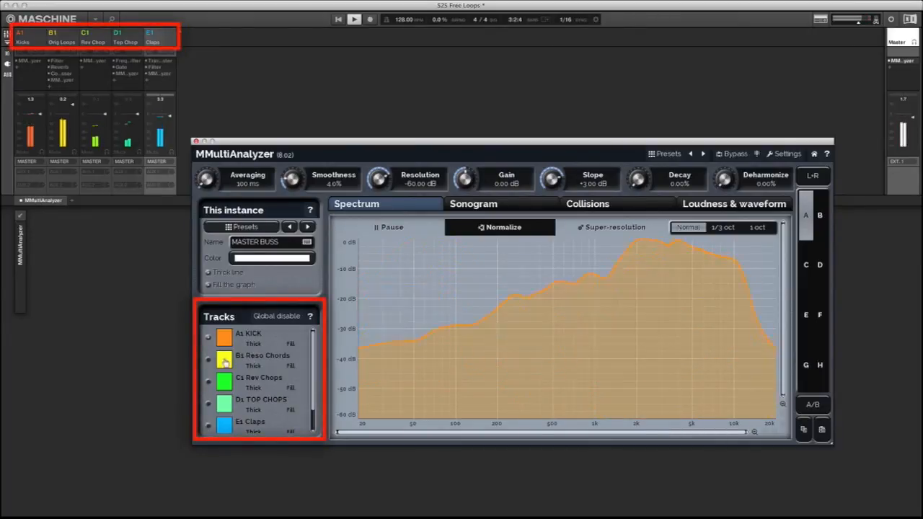
# - Hide the A1 KICK spectrum and examine Rev Chops, TOP CHOPS, Claps and Reso Chords one at a time
pyautogui.click(208, 338)
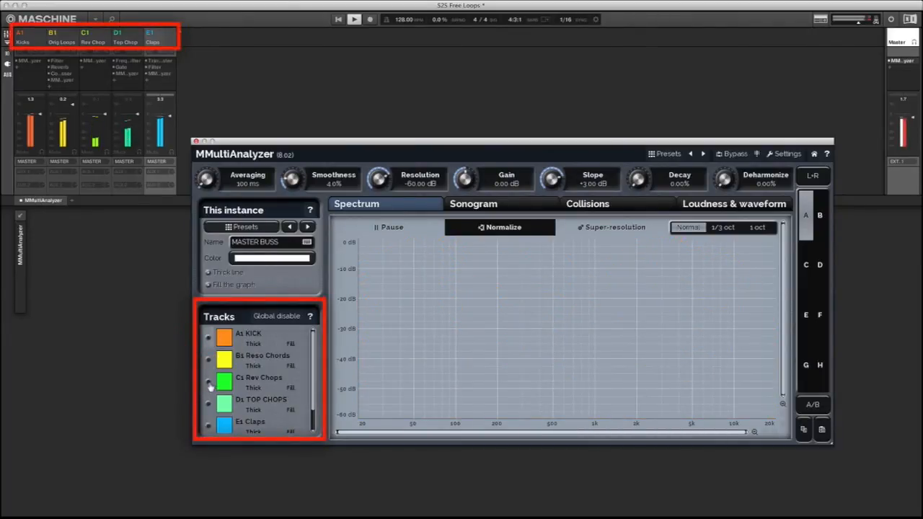
pyautogui.click(209, 382)
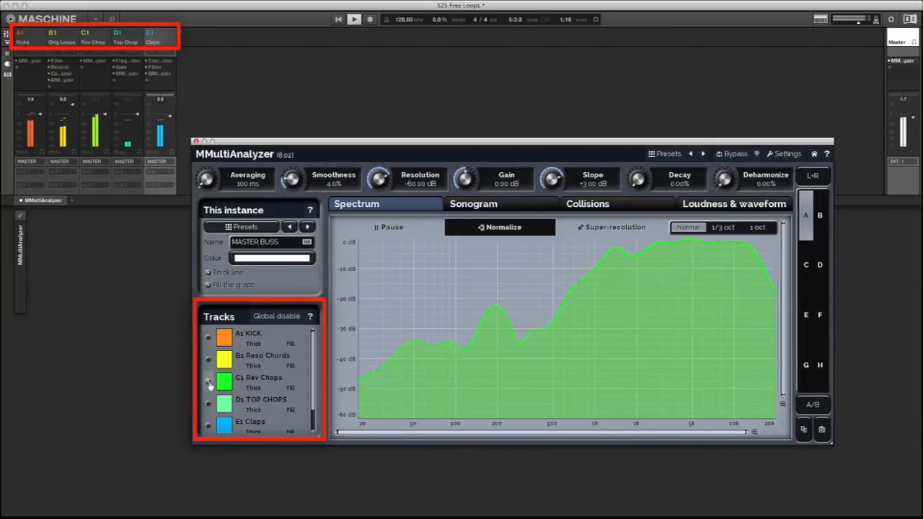
pyautogui.click(208, 382)
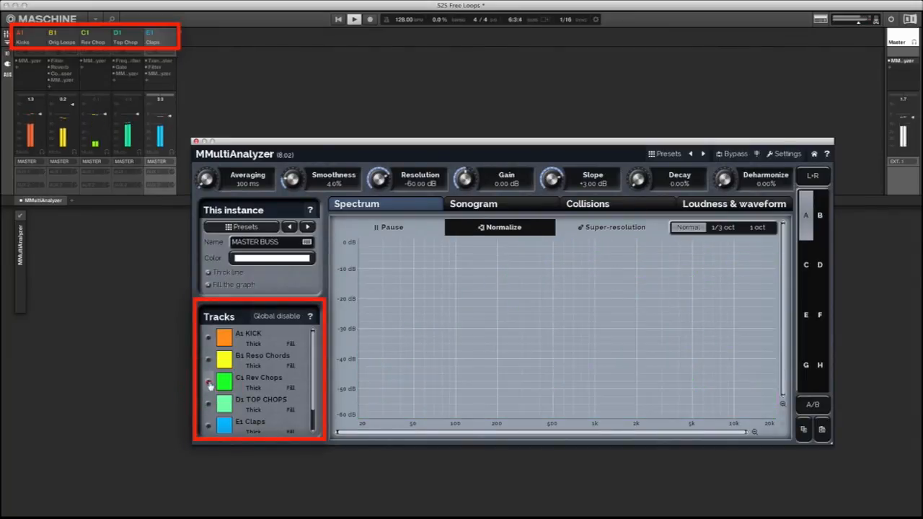
pyautogui.click(208, 404)
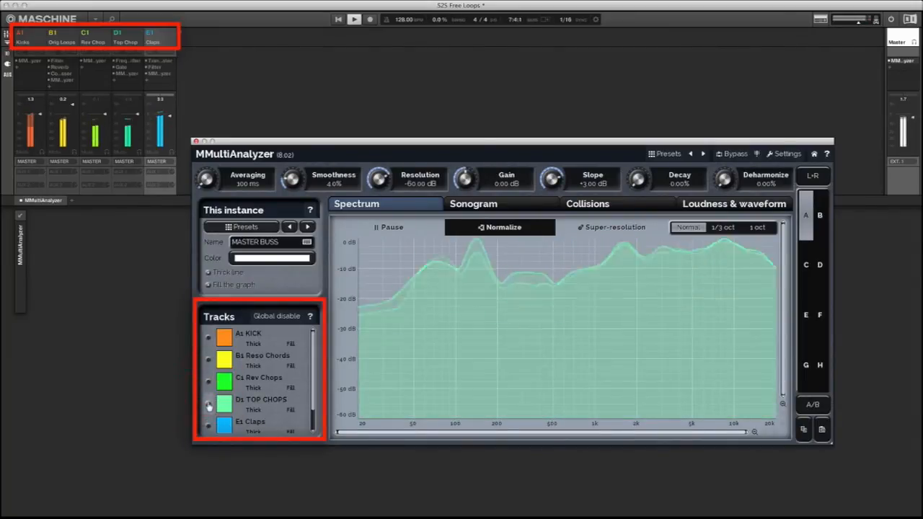
pyautogui.click(209, 404)
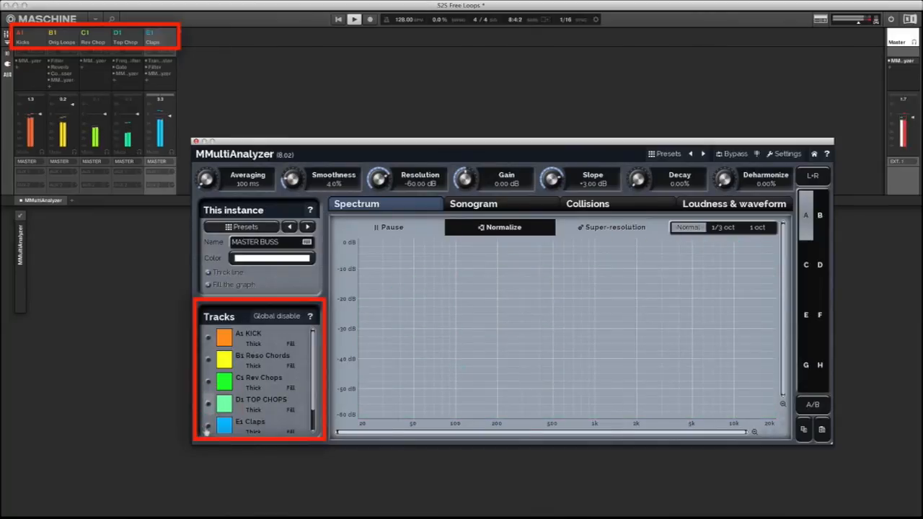
pyautogui.click(208, 426)
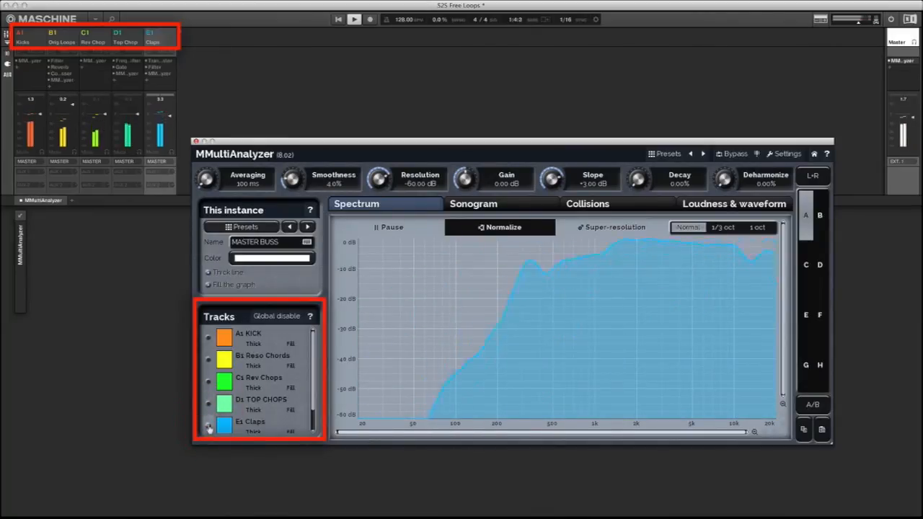
pyautogui.click(209, 426)
pyautogui.click(208, 360)
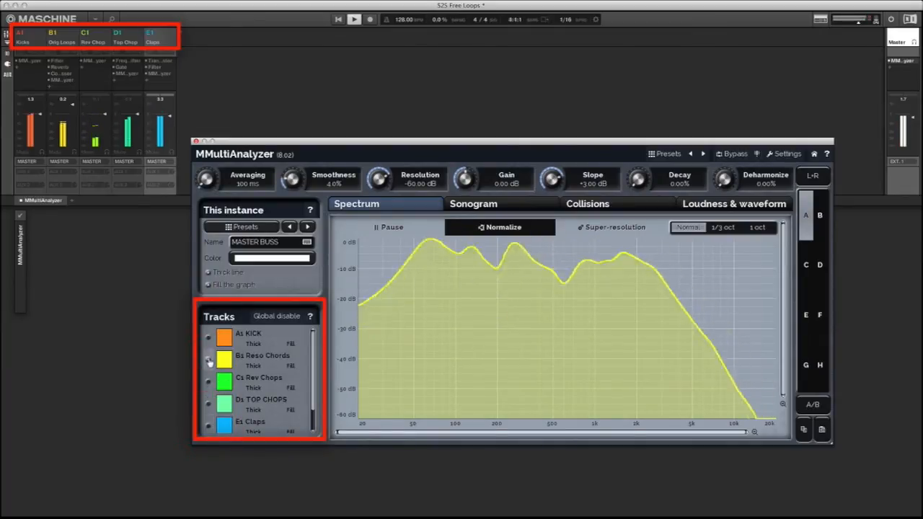
# - Show the A1 KICK, C1 Rev Chops, D1 TOP CHOPS and E1 Claps spectra together with Reso Chords, leaving MASTER BUSS hidden
pyautogui.click(209, 338)
pyautogui.click(208, 381)
pyautogui.click(209, 404)
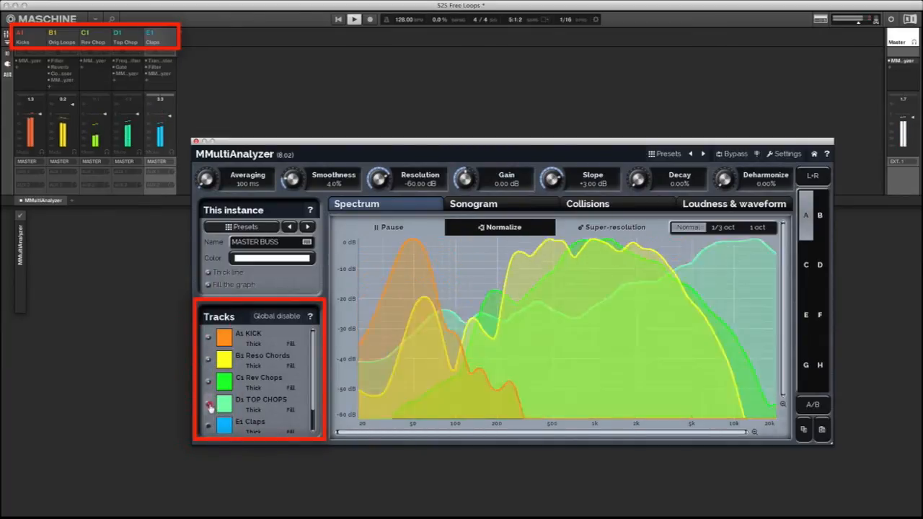
pyautogui.click(209, 427)
pyautogui.scroll(-2, 232, 426)
pyautogui.scroll(2, 232, 426)
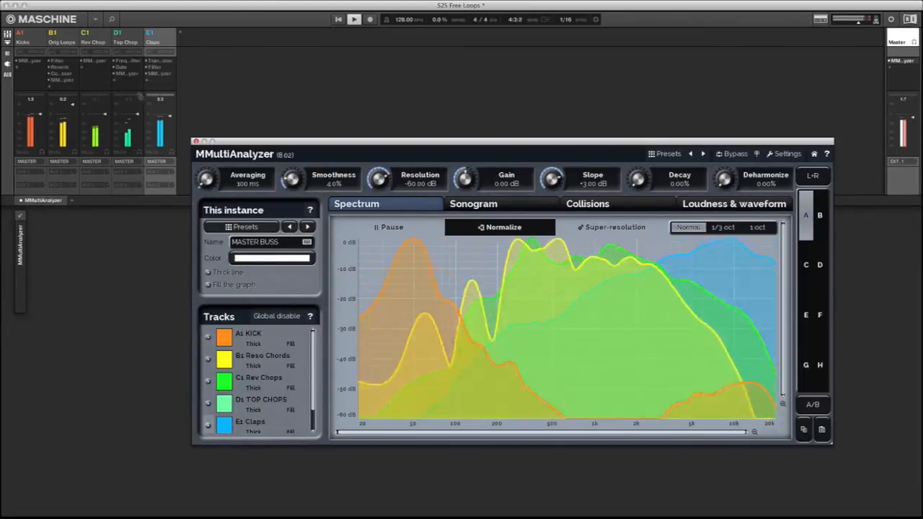
# - Go through each group's MMultiAnalyzer from Kicks to Claps and view the colour settings of the A1 KICK track without changing them
pyautogui.click(163, 38)
pyautogui.click(23, 37)
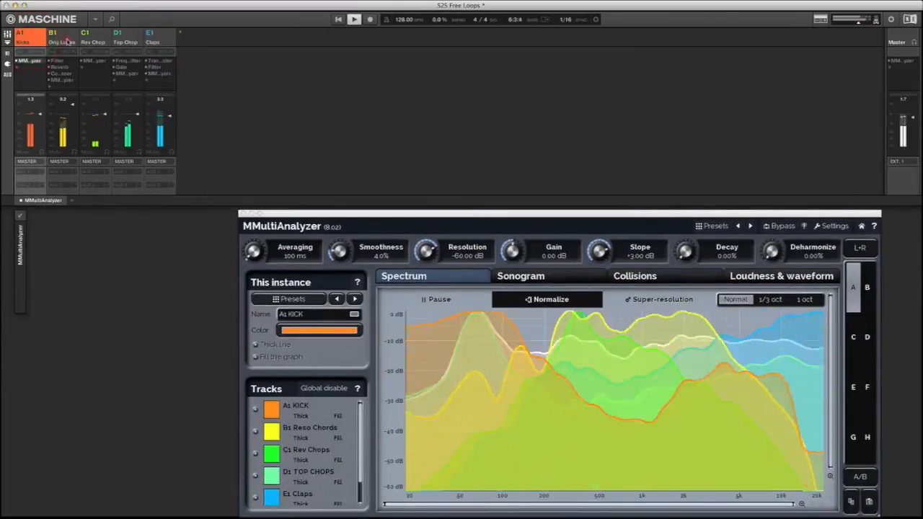
pyautogui.click(62, 37)
pyautogui.click(94, 37)
pyautogui.click(127, 37)
pyautogui.click(162, 37)
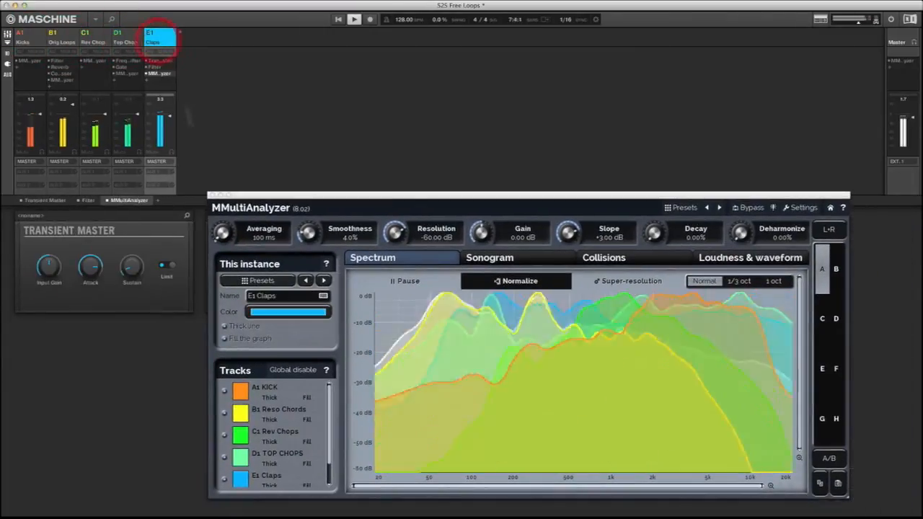
pyautogui.click(241, 389)
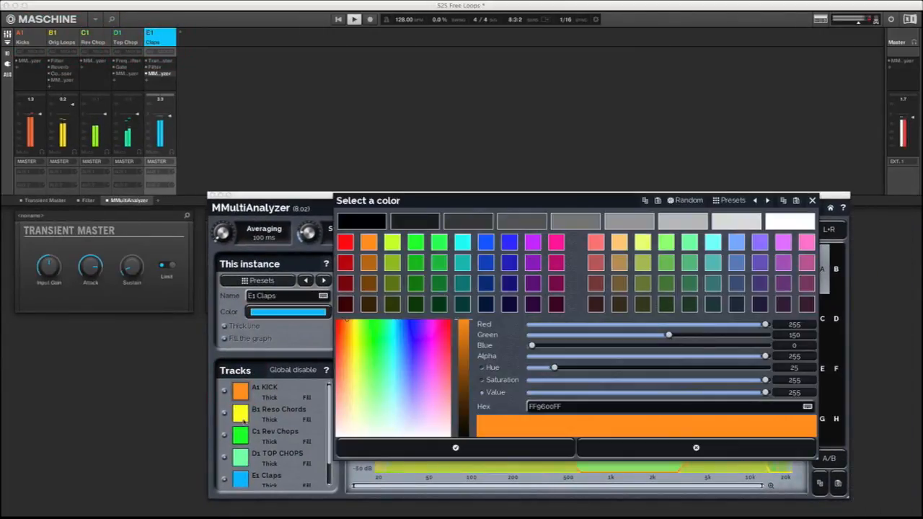
pyautogui.click(812, 201)
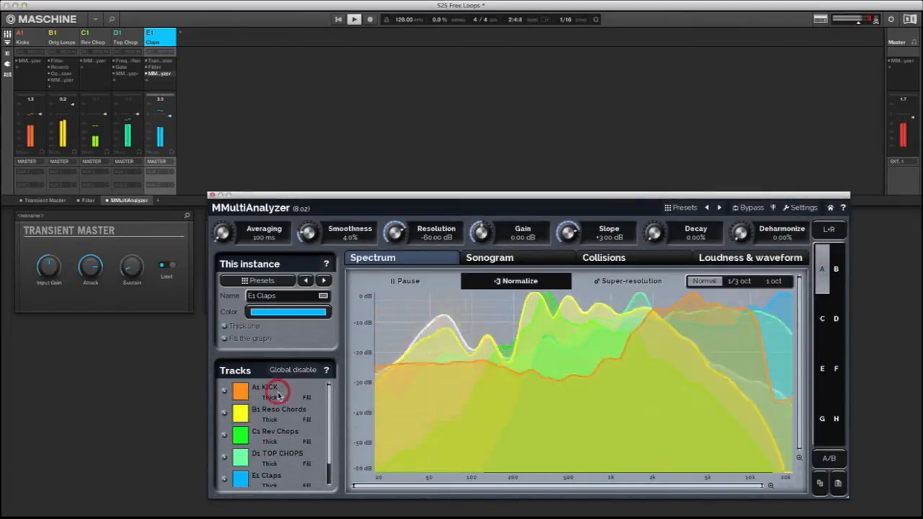